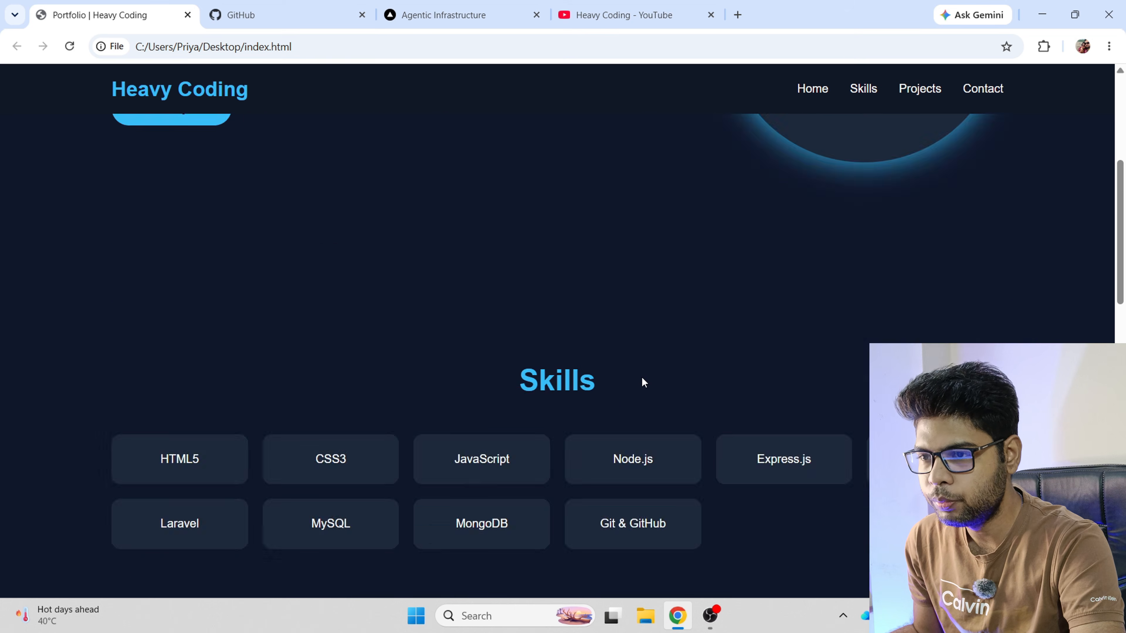
- Look over the portfolio page, the GitHub dashboard and the GitHub tutorial videos on the Heavy Coding YouTube channel
scroll(642, 377, up, 5)
scroll(644, 383, up, 10)
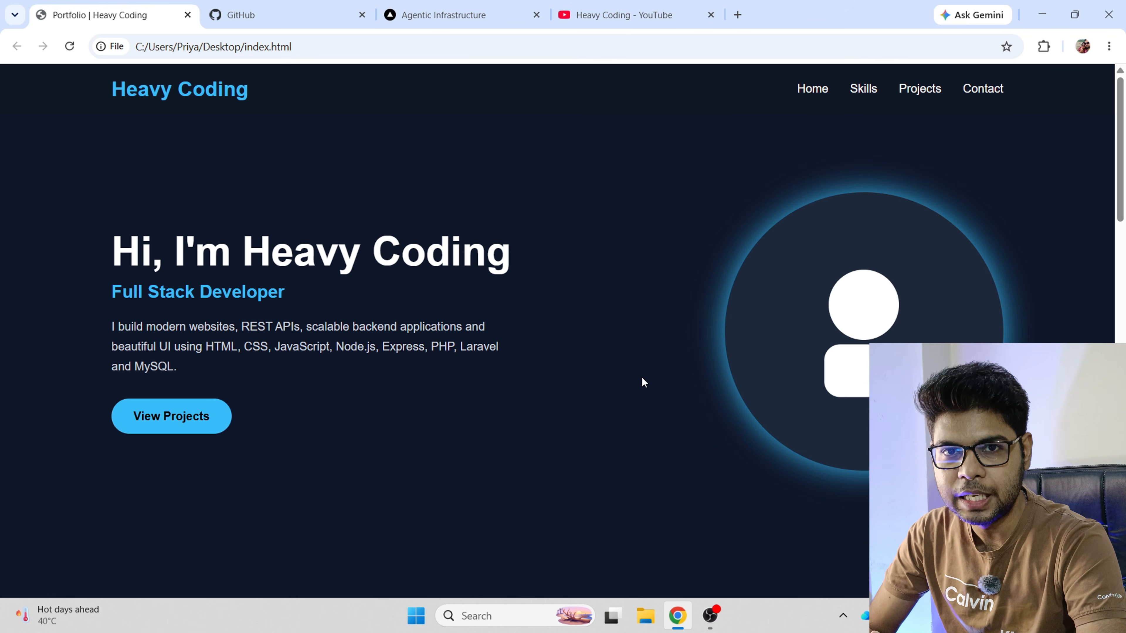
click(307, 16)
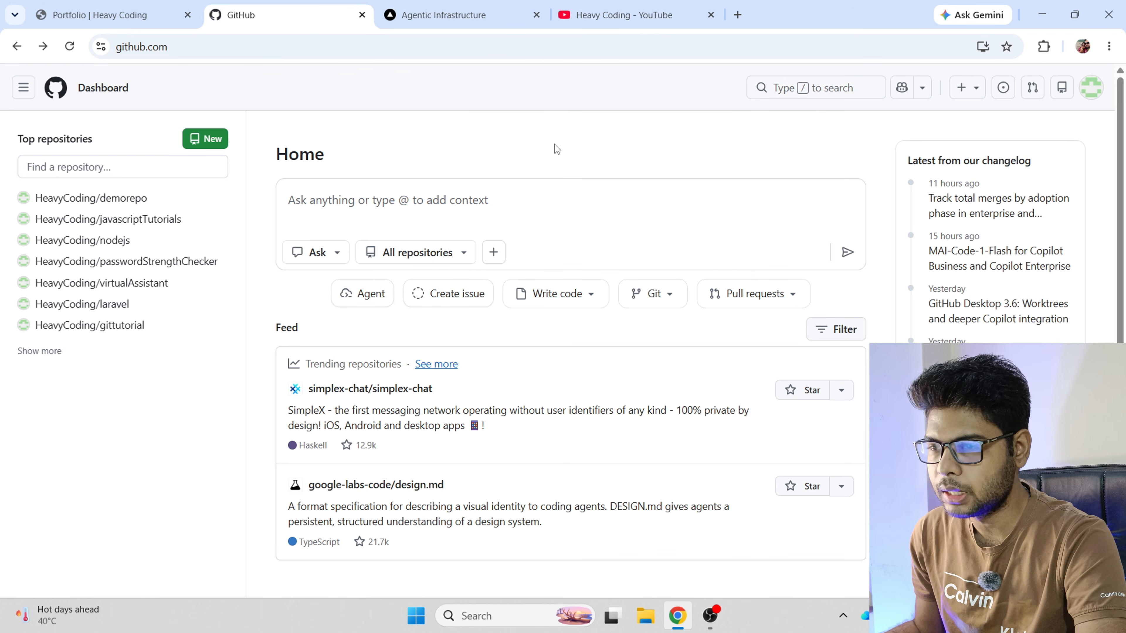
click(658, 14)
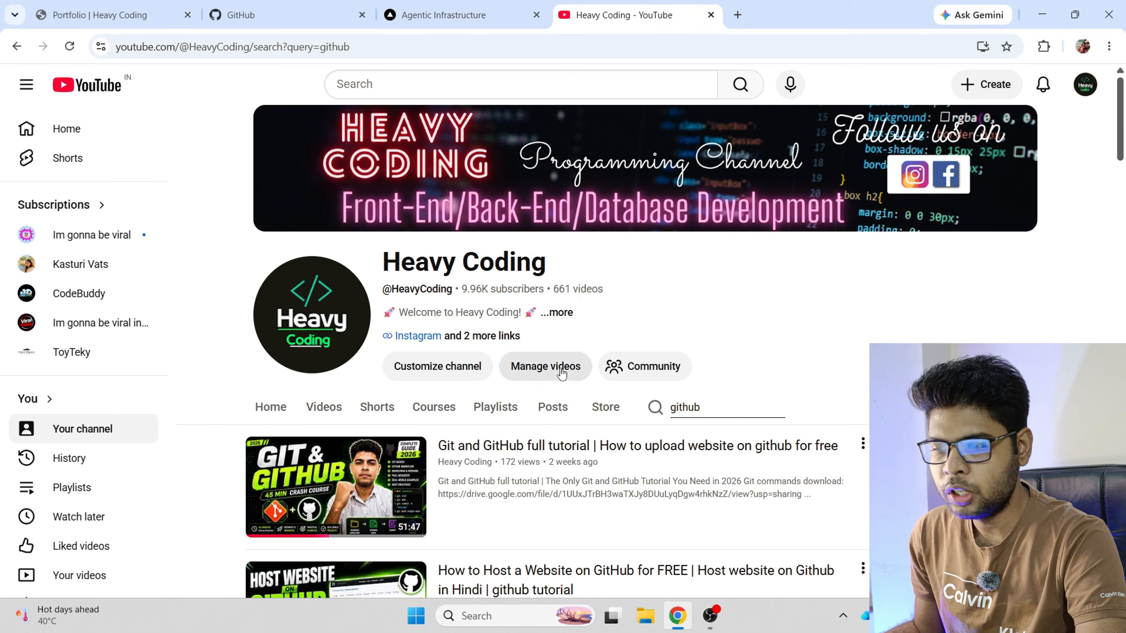
scroll(576, 368, down, 8)
scroll(562, 372, up, 10)
- Switch to GitHub, view the account's list of repositories and return to the dashboard
click(303, 13)
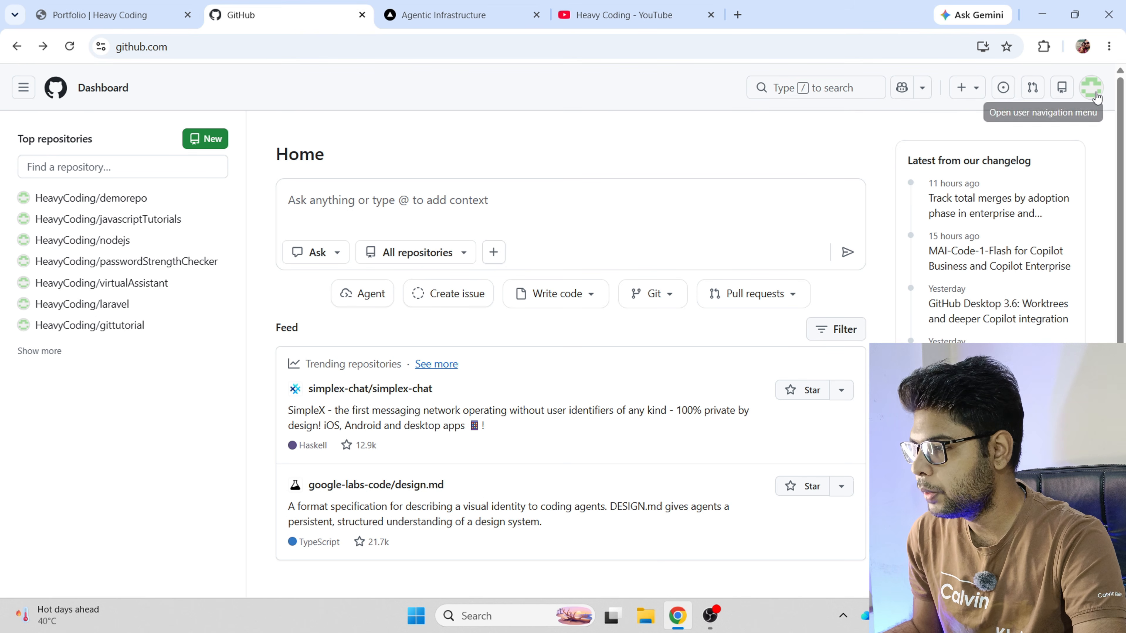
click(1099, 93)
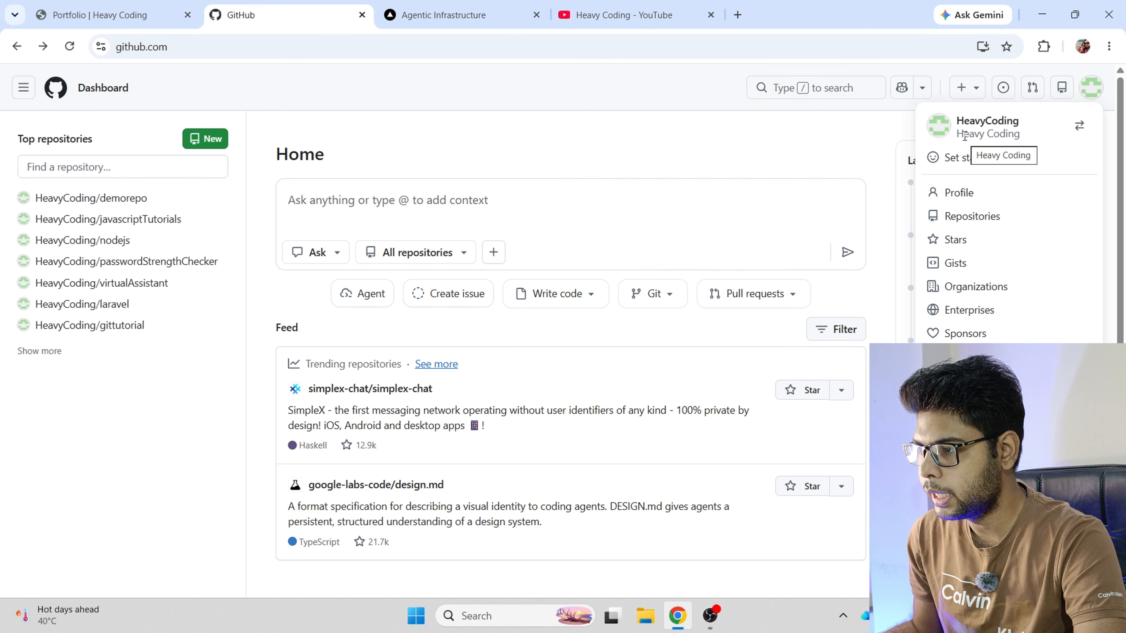
click(983, 219)
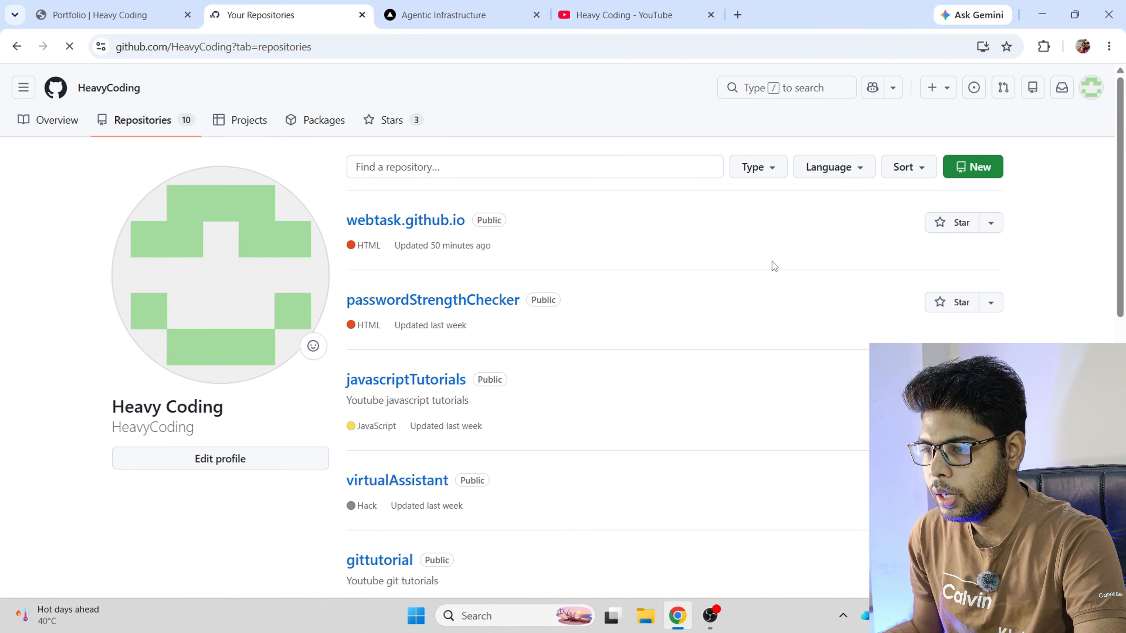
click(17, 46)
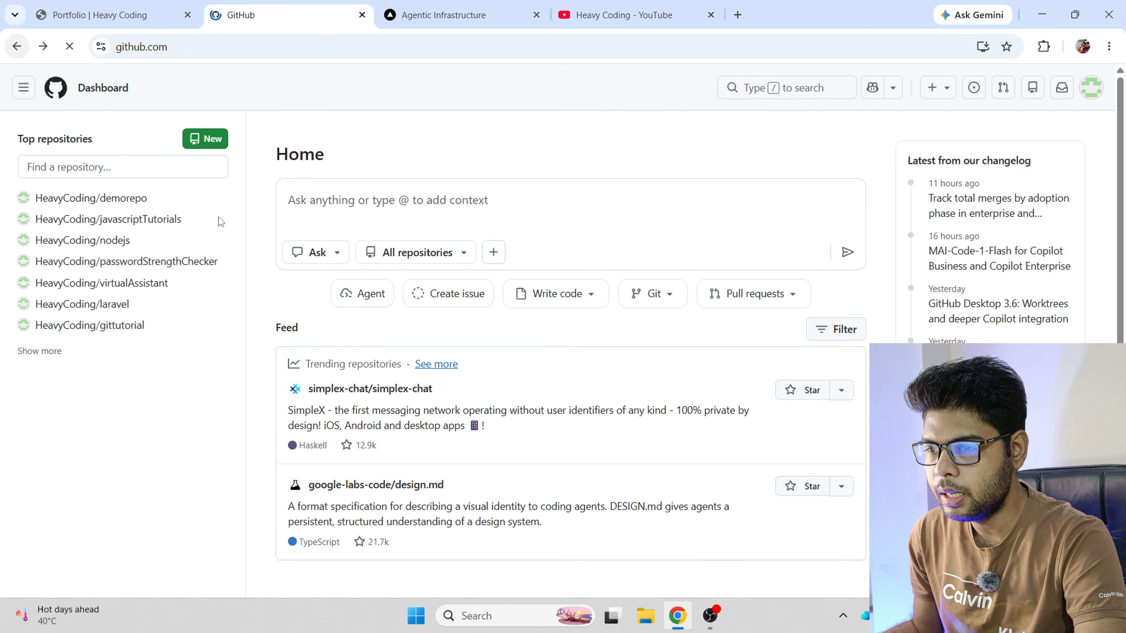
- Create a new public GitHub repository named myproject
click(211, 148)
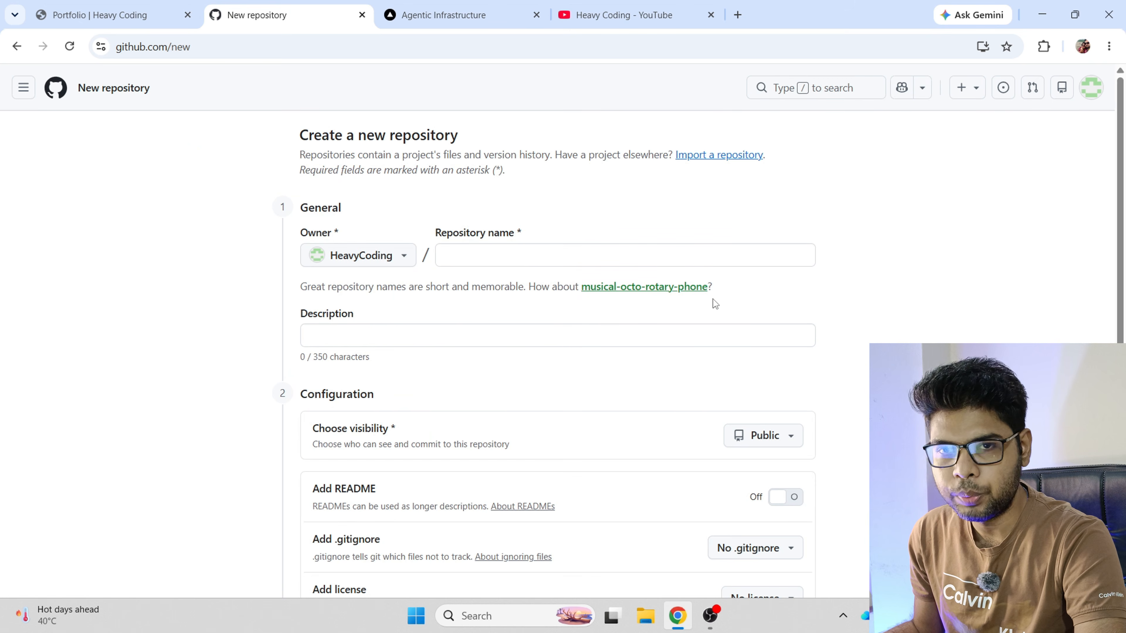
click(598, 255)
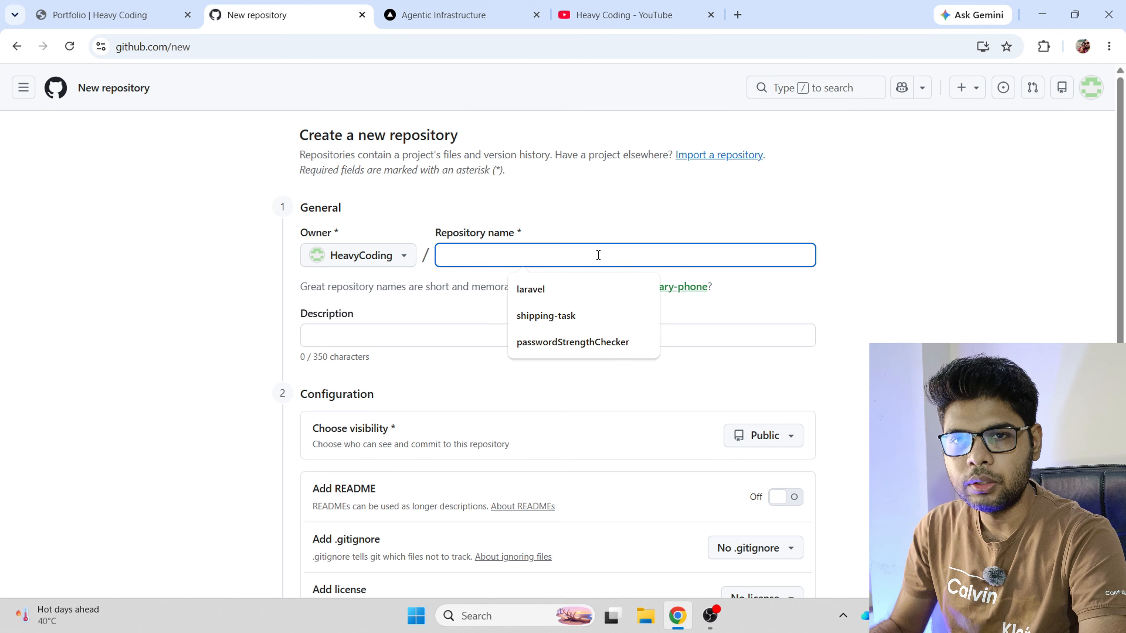
click(631, 227)
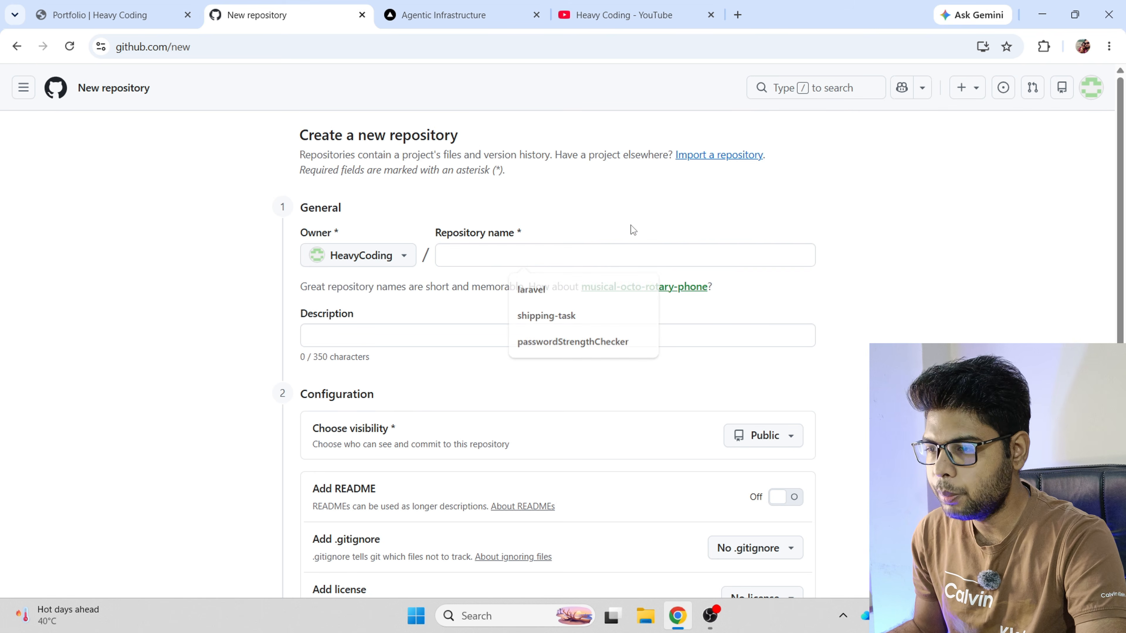
click(593, 261)
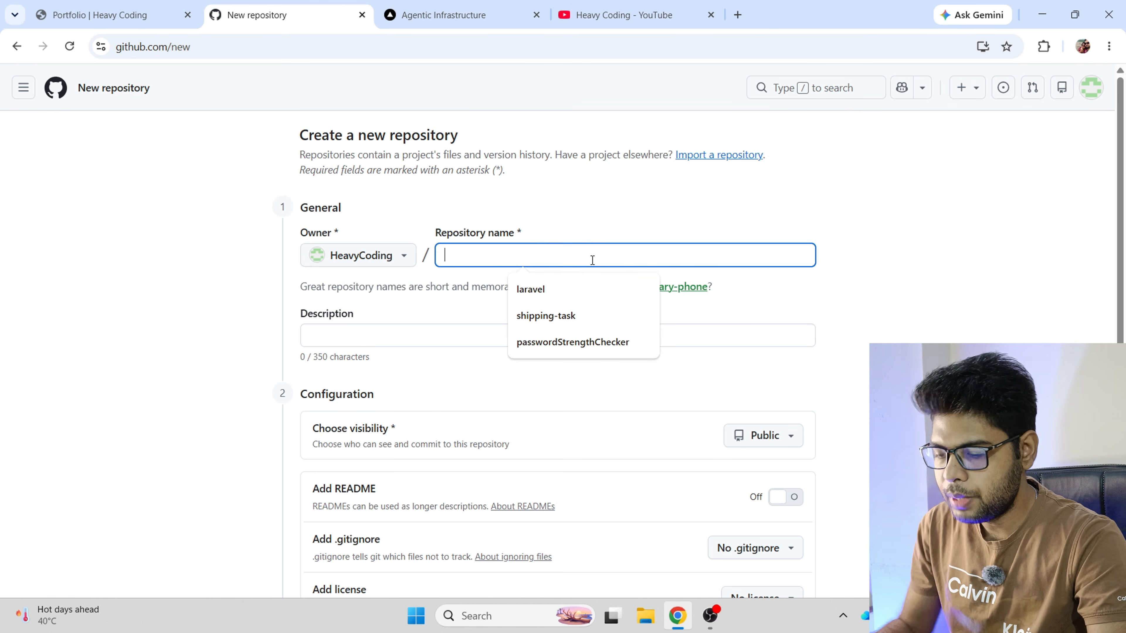
text(myproject)
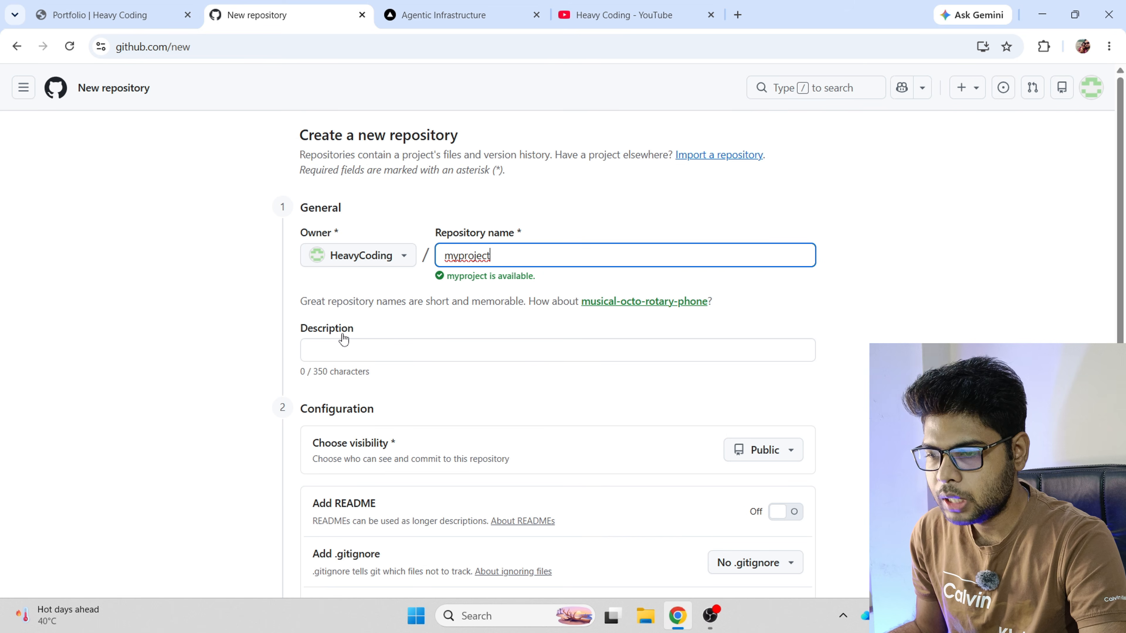
scroll(523, 394, down, 4)
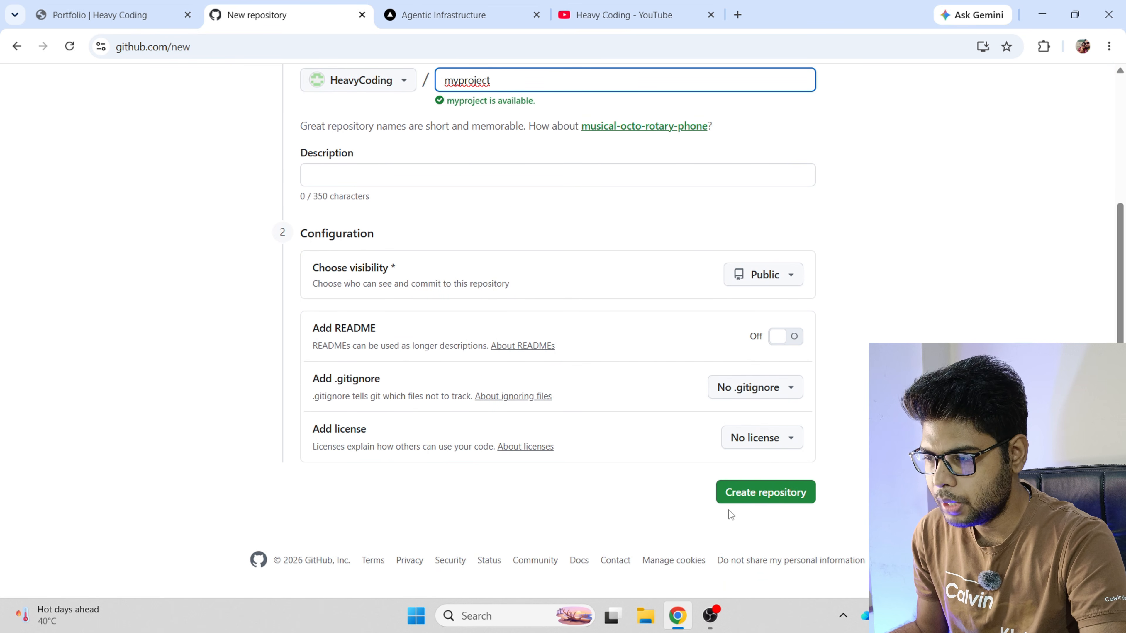
click(759, 492)
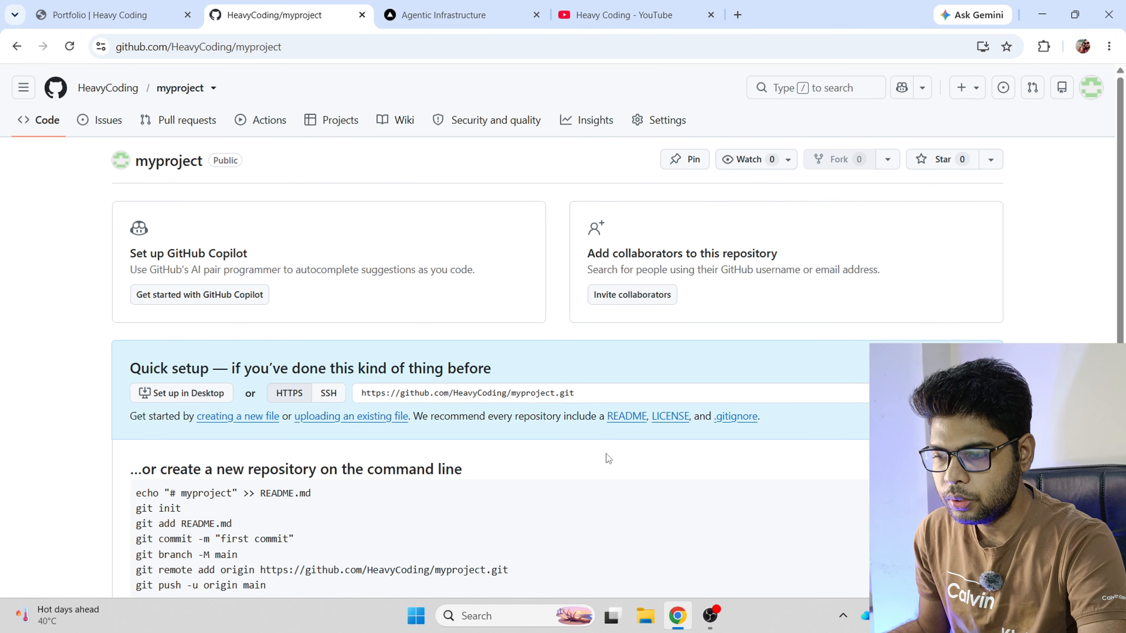
- Add the index file from the desktop to the myproject repository's file upload
triple_click(599, 395)
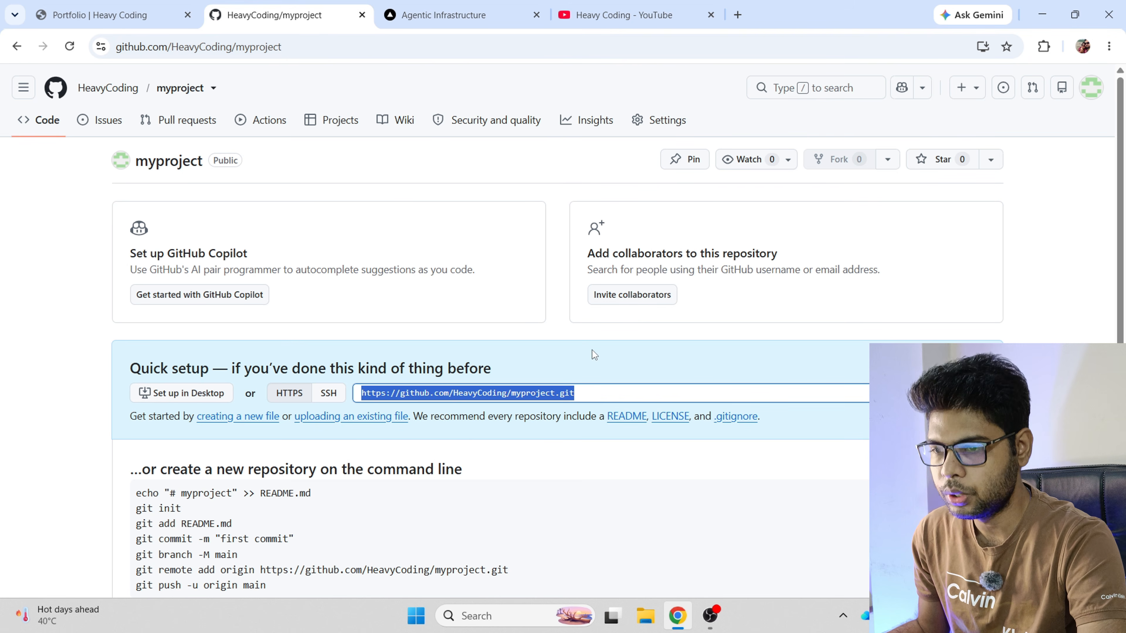
click(50, 126)
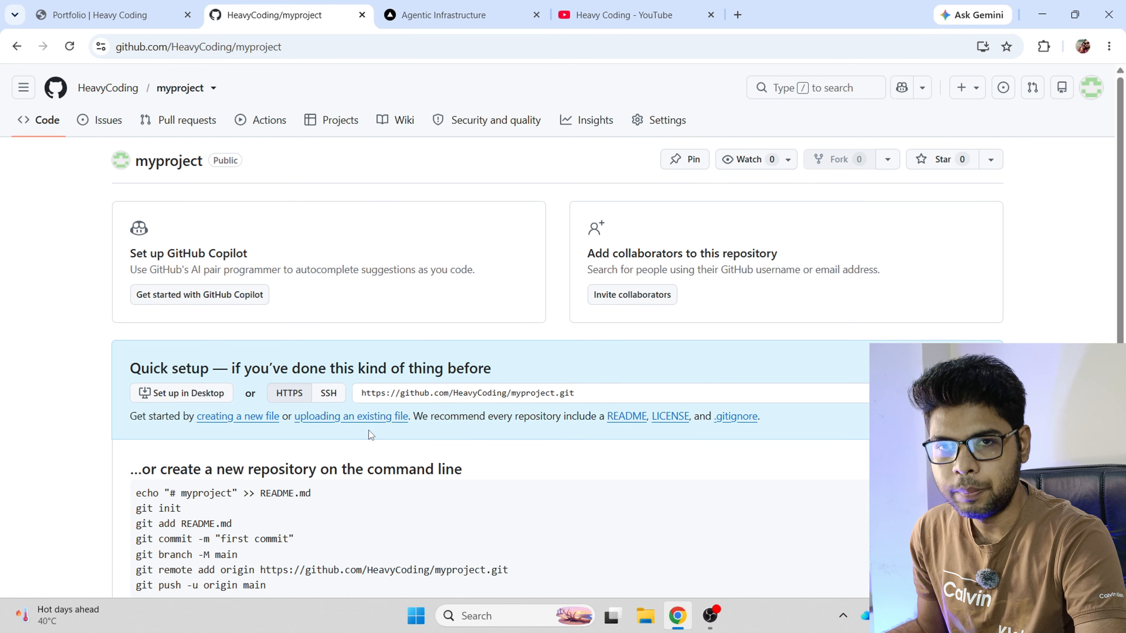
click(359, 418)
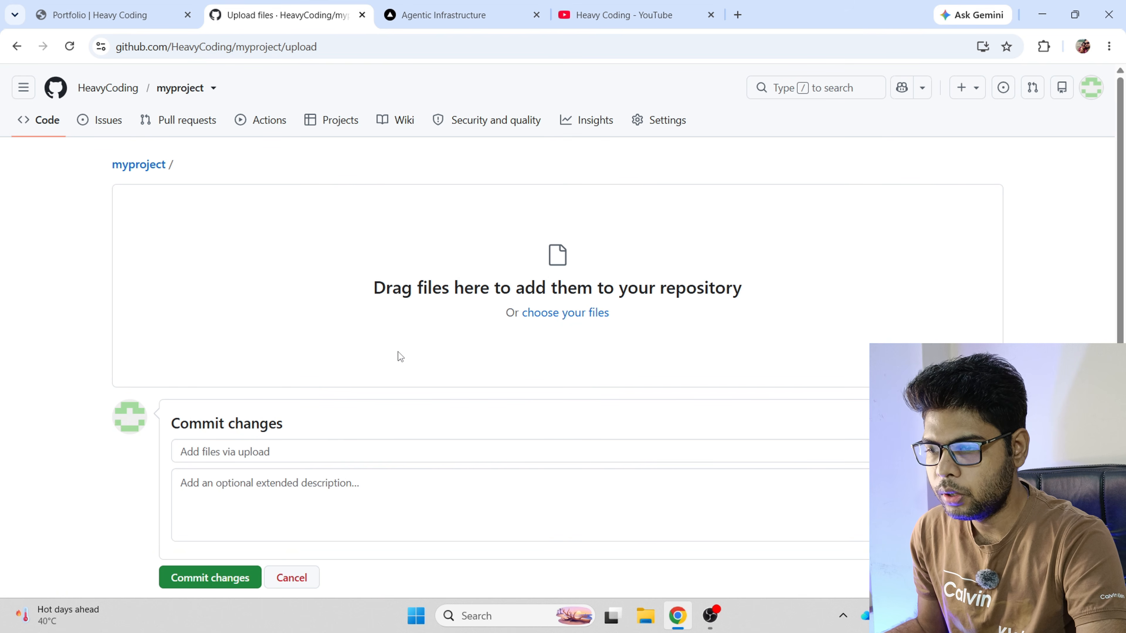
key(super+d)
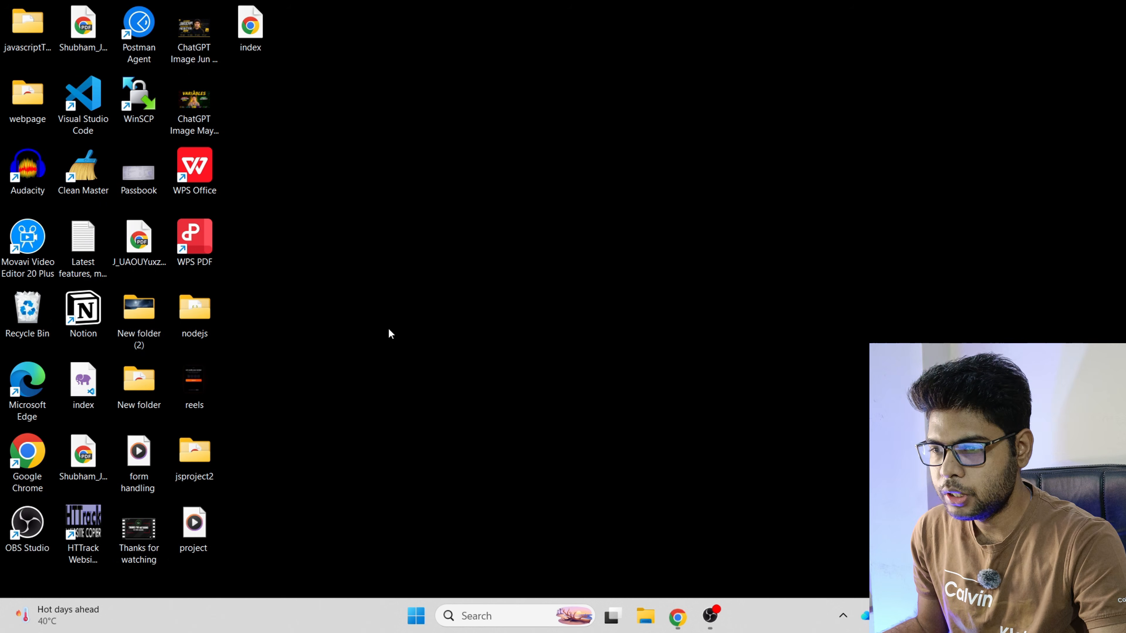
drag(241, 47, 497, 274)
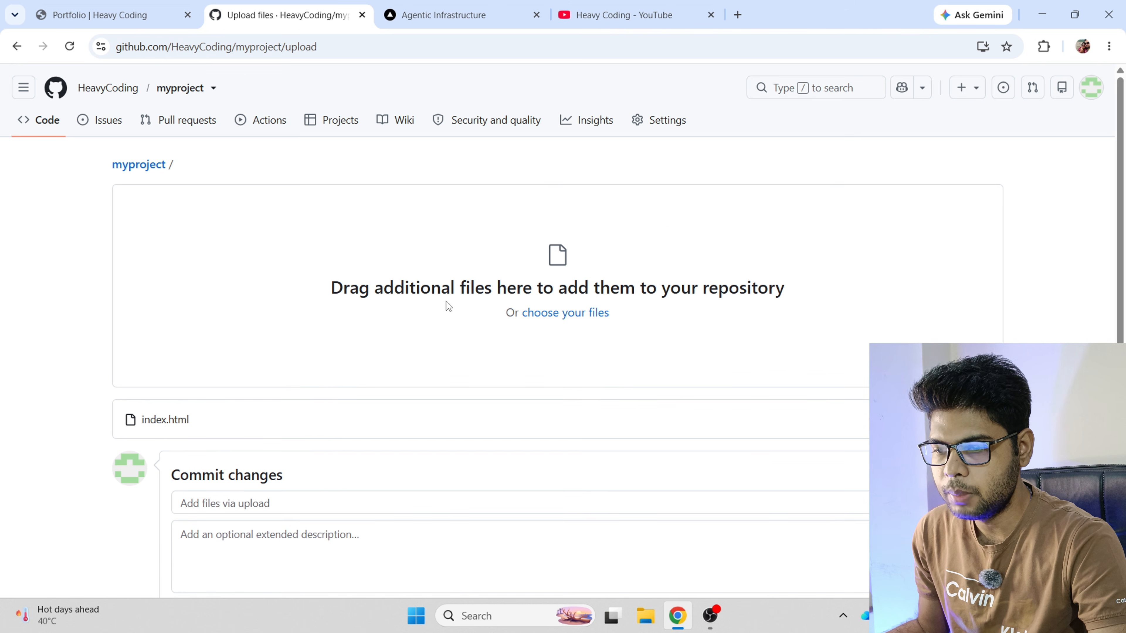
- Commit the uploaded index.html with the message "first commit"
scroll(446, 301, down, 2)
click(319, 430)
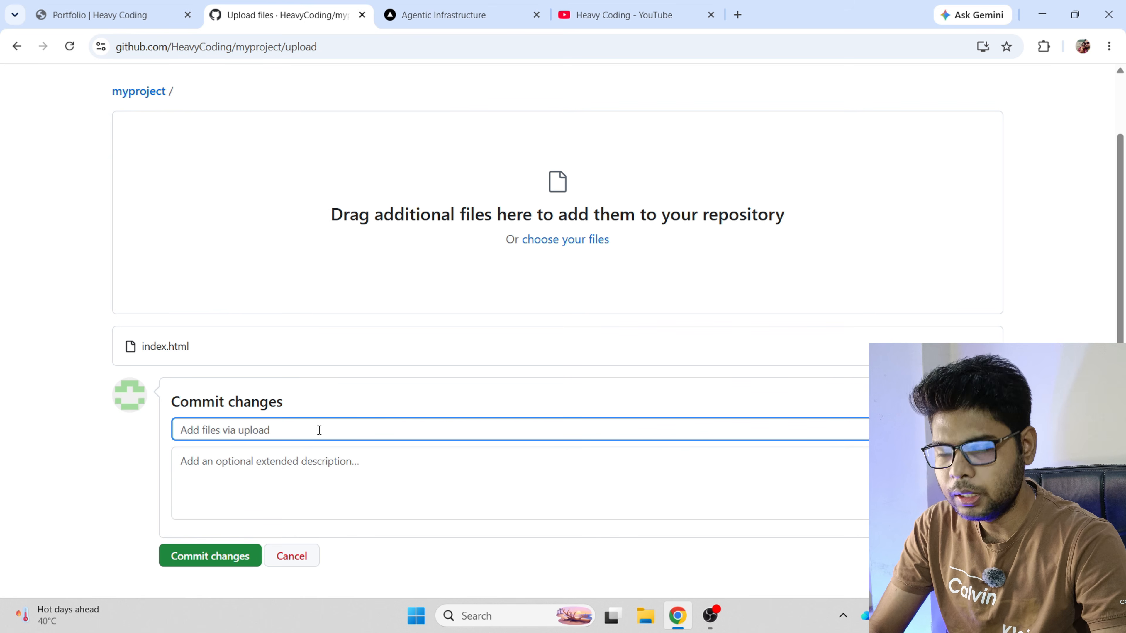
text(first commit)
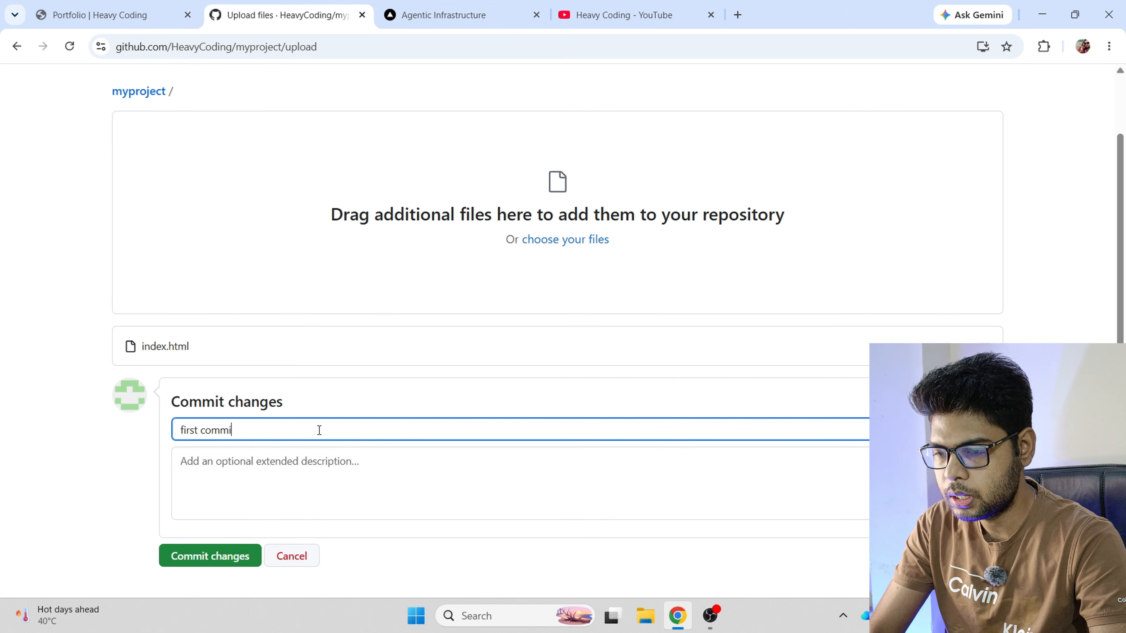
click(220, 555)
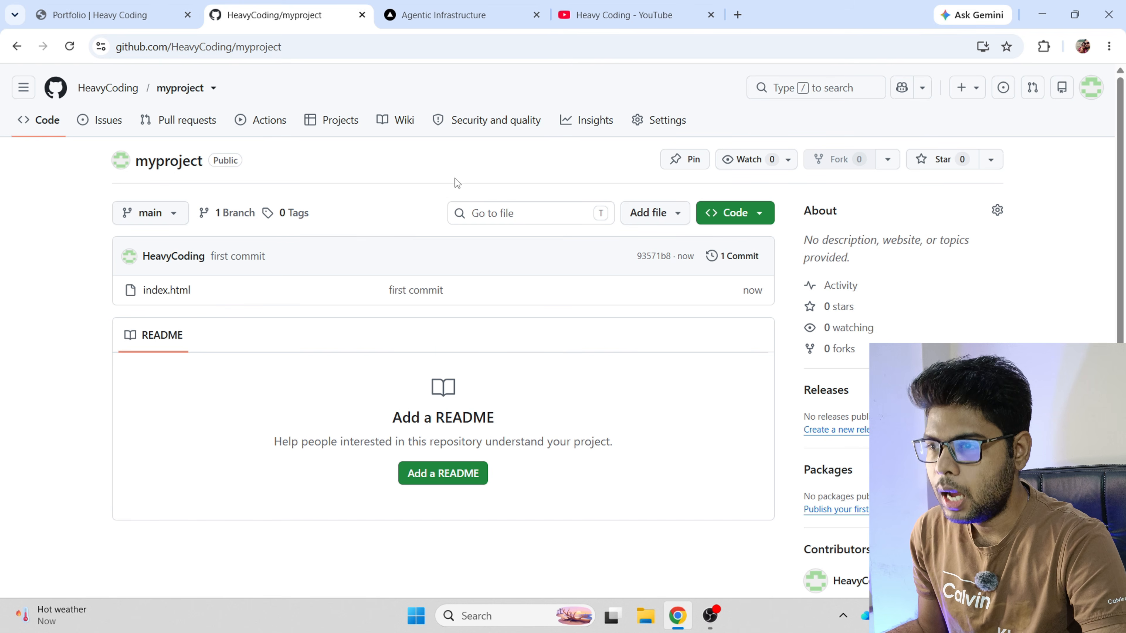
- Switch to the Vercel site and start logging in with GitHub
click(443, 15)
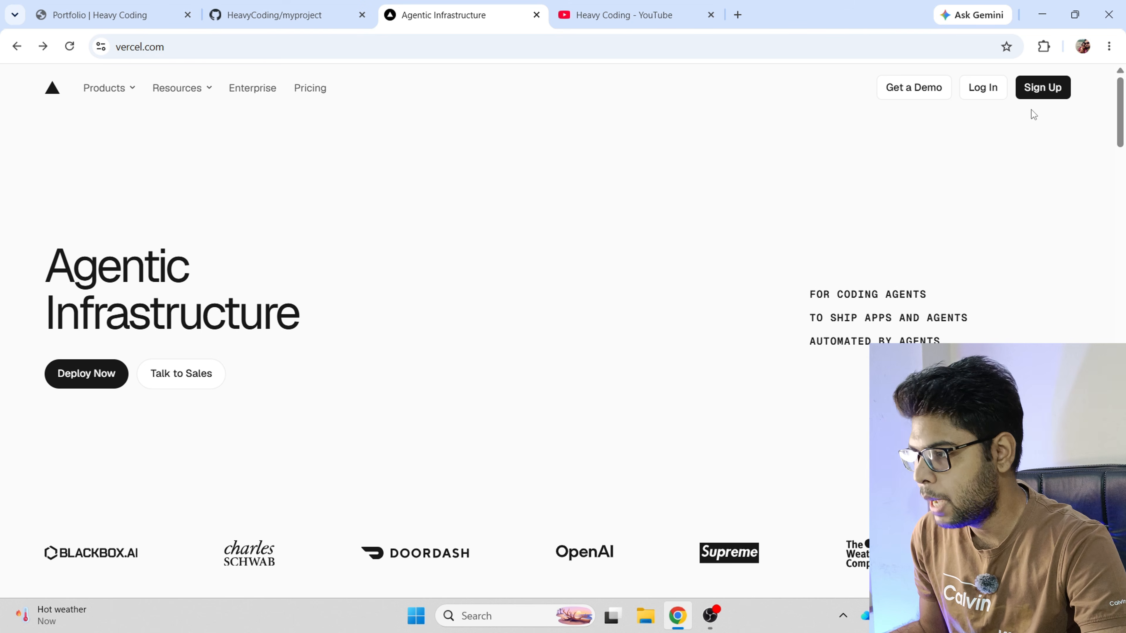
click(992, 93)
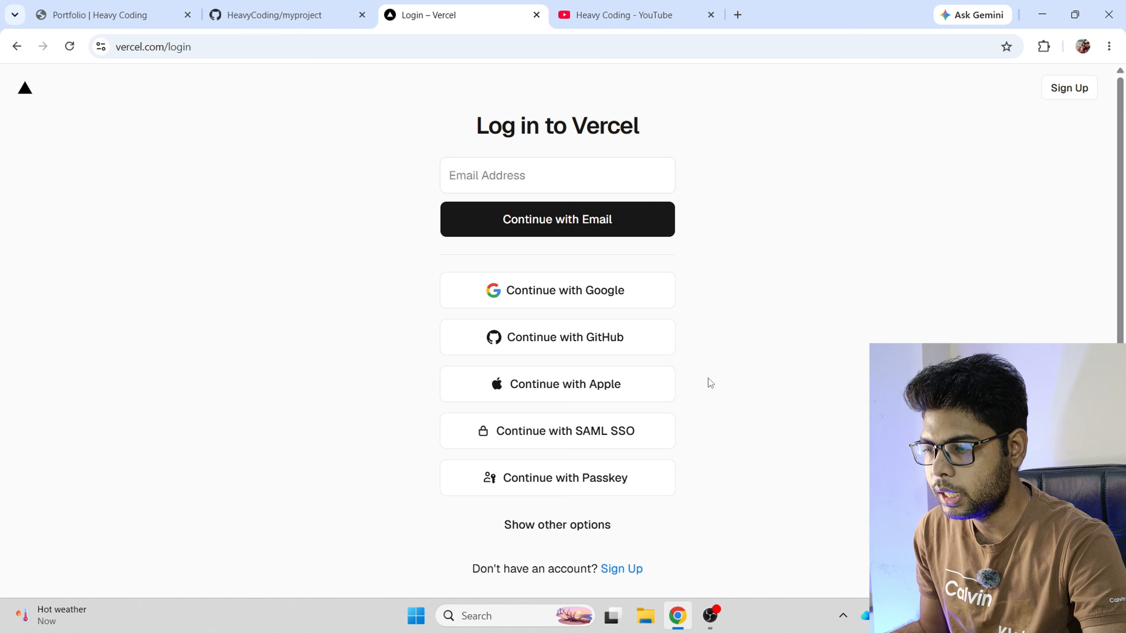
scroll(708, 378, down, 1)
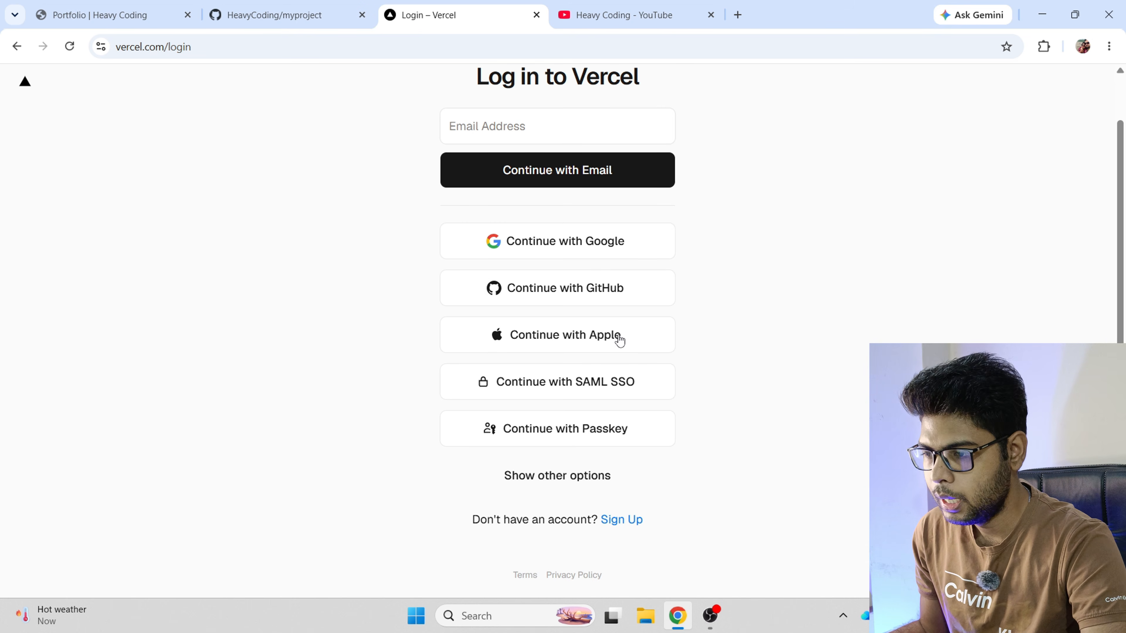
click(577, 295)
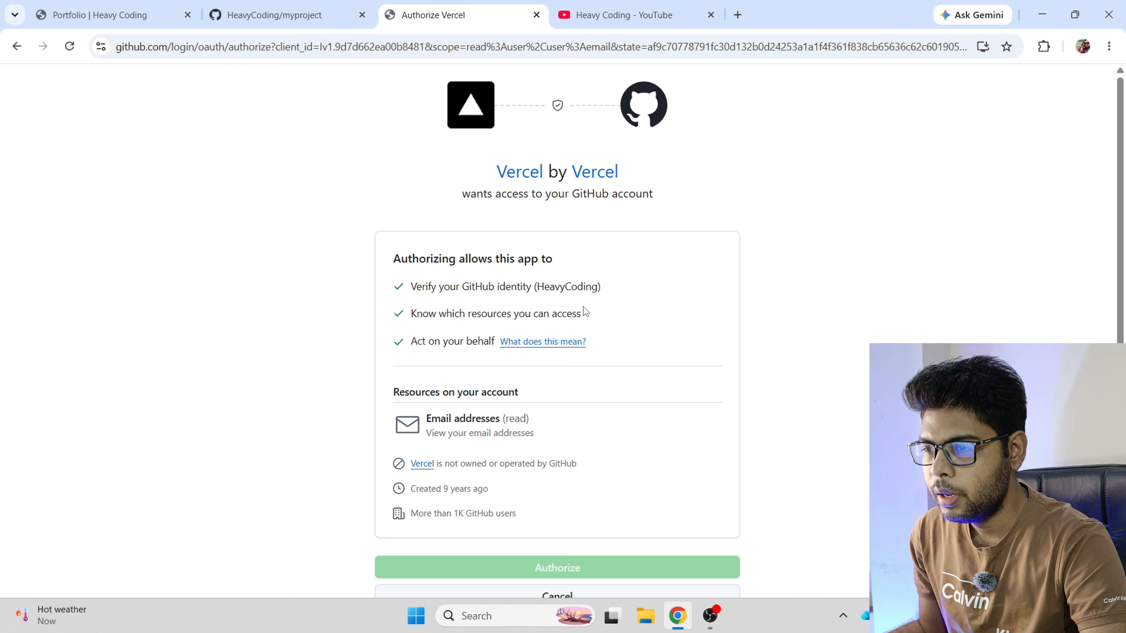
- Review the permissions Vercel requests and authorize its access to the GitHub account
scroll(596, 451, down, 3)
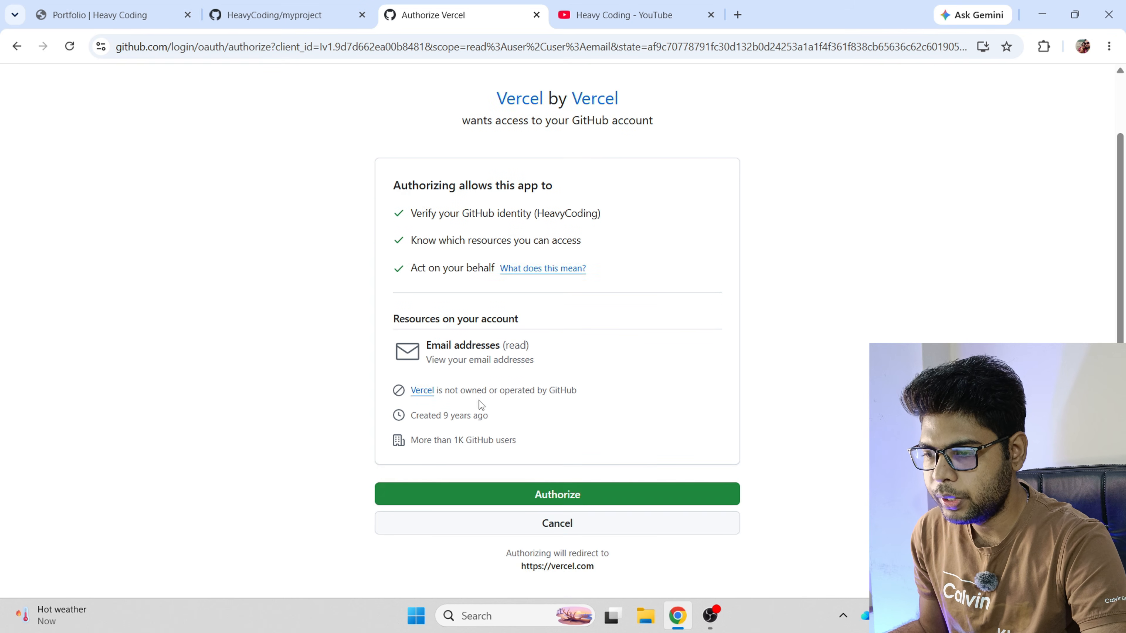
scroll(784, 465, up, 3)
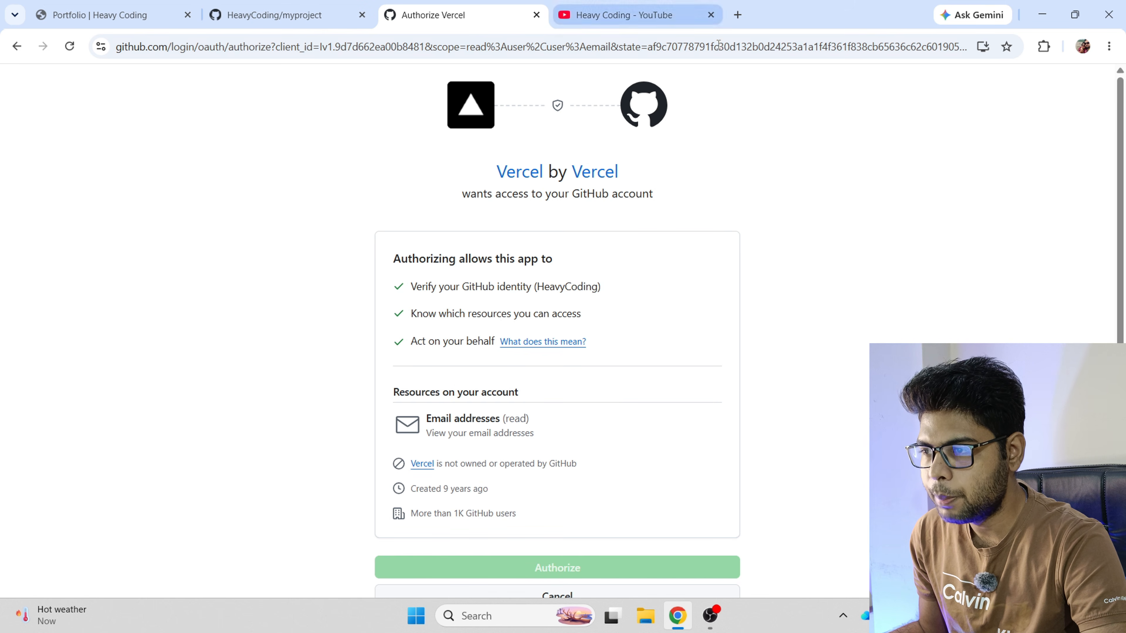
click(275, 15)
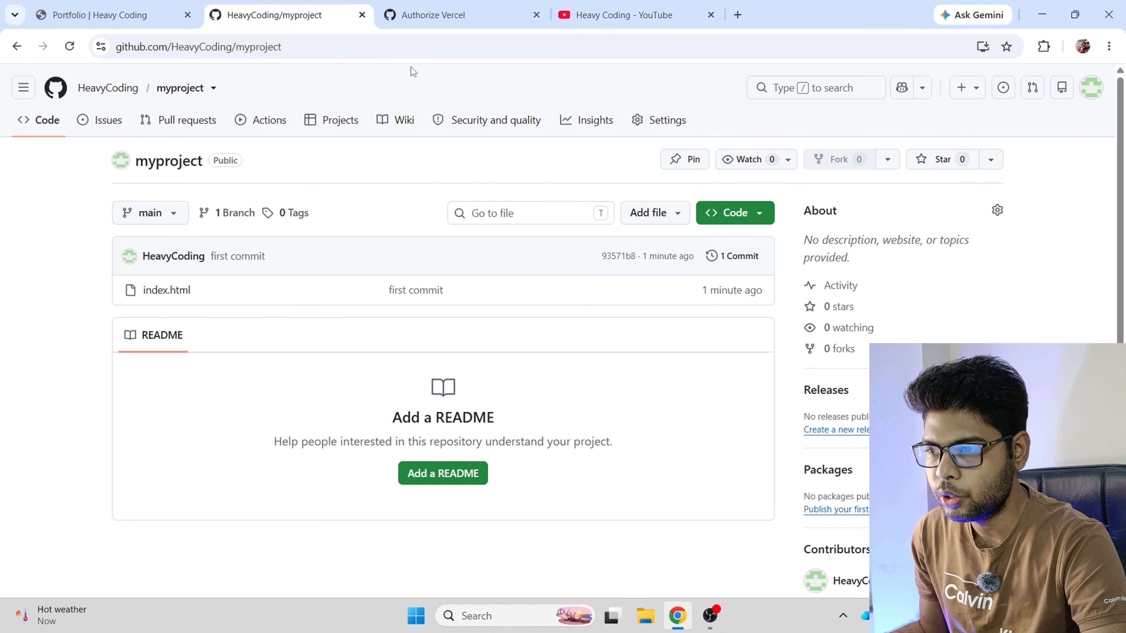
click(421, 15)
scroll(561, 474, down, 3)
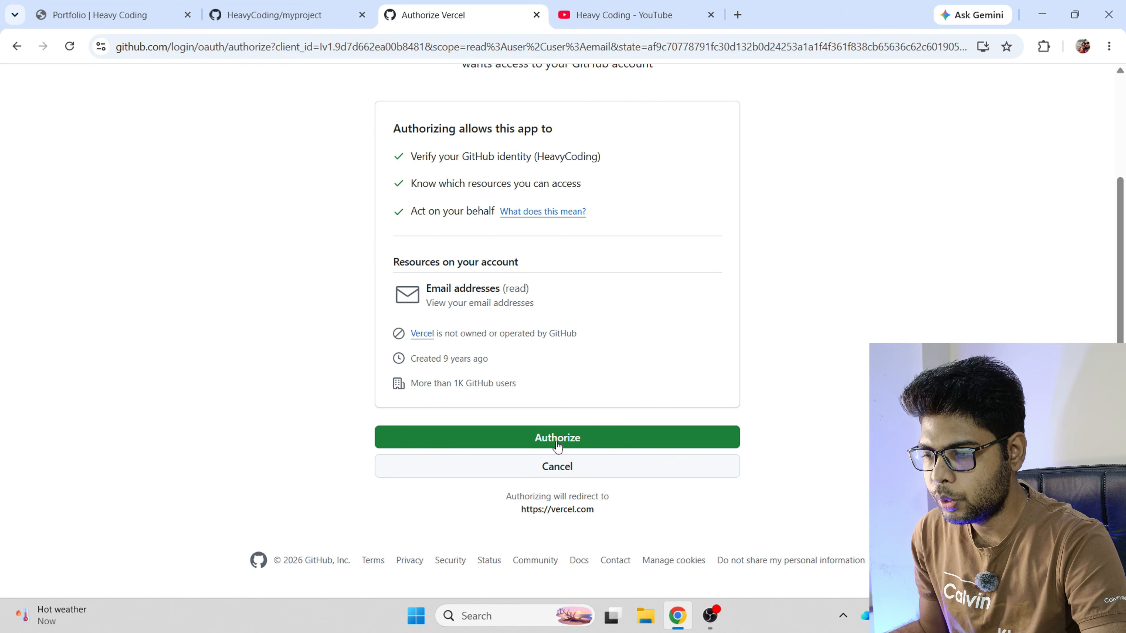
click(557, 441)
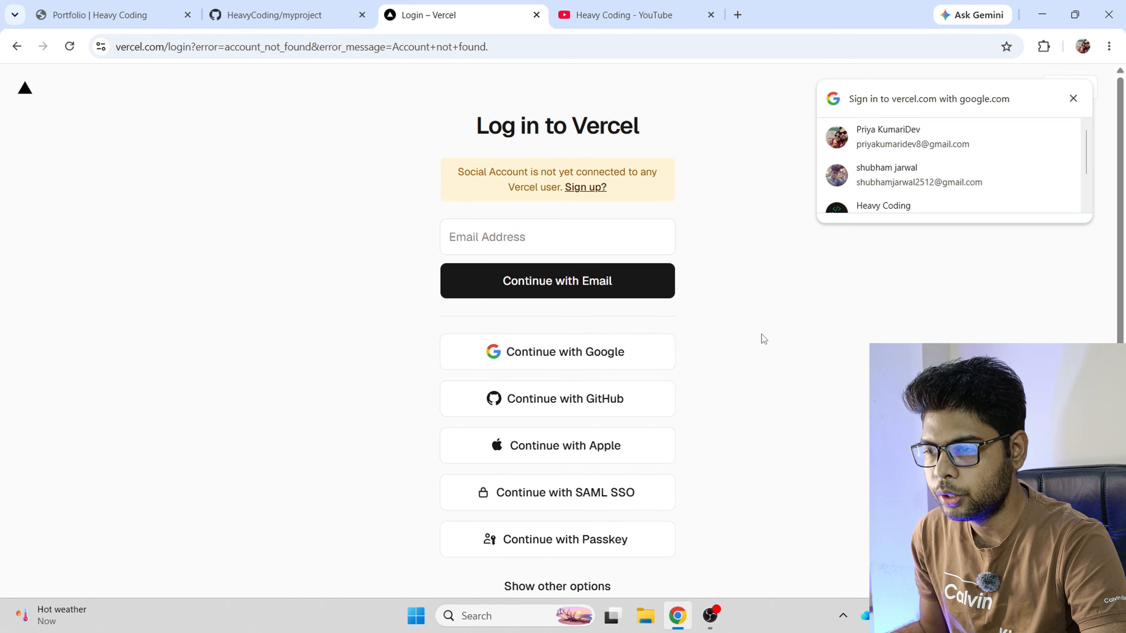
- Go to Vercel's sign-up page and register a new account using GitHub
drag(433, 178, 717, 193)
click(751, 252)
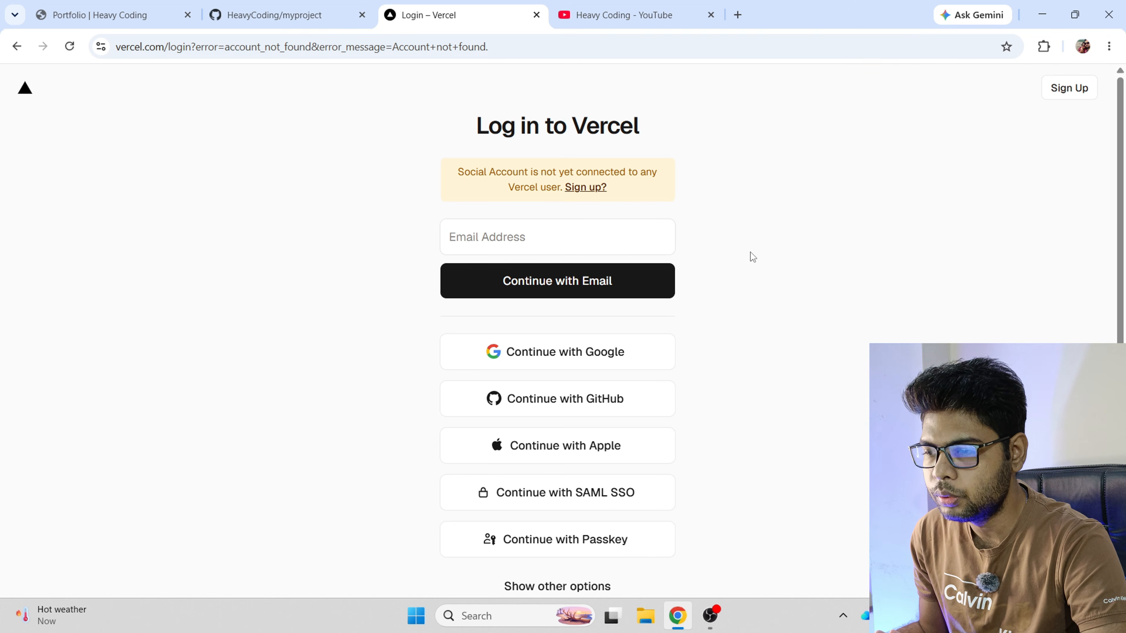
scroll(752, 255, down, 2)
scroll(751, 252, up, 2)
scroll(750, 252, down, 2)
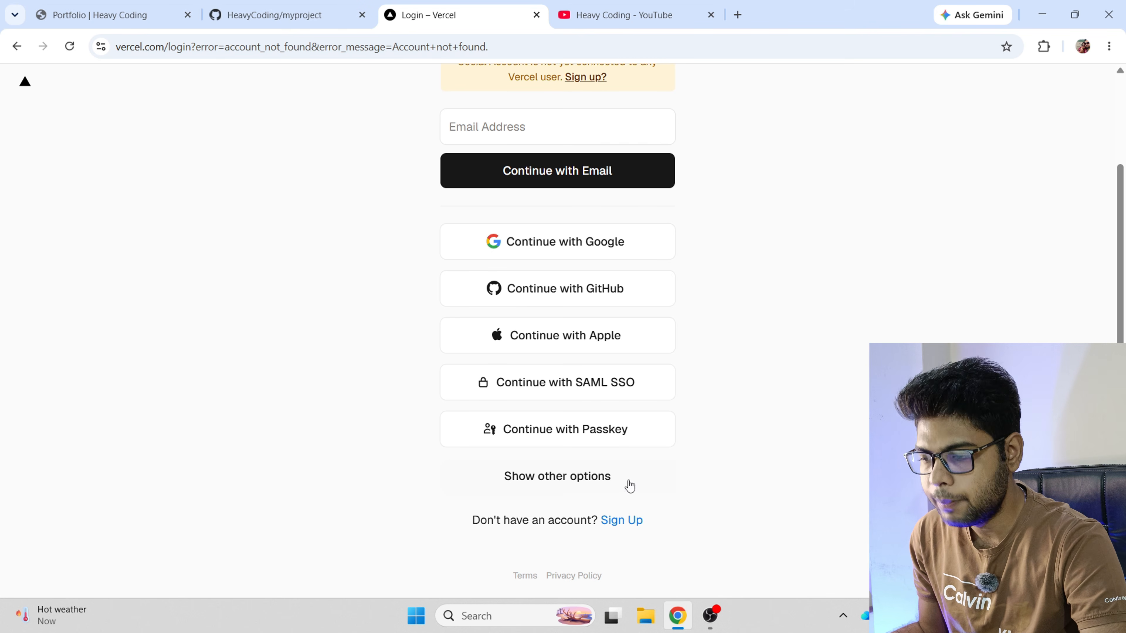
click(619, 521)
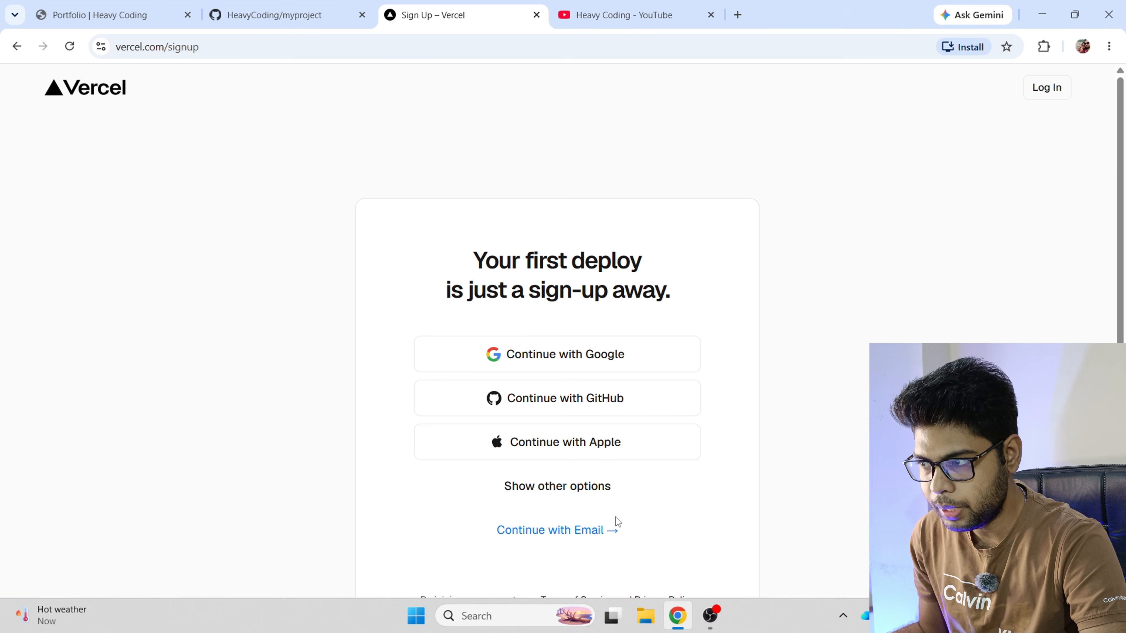
click(537, 410)
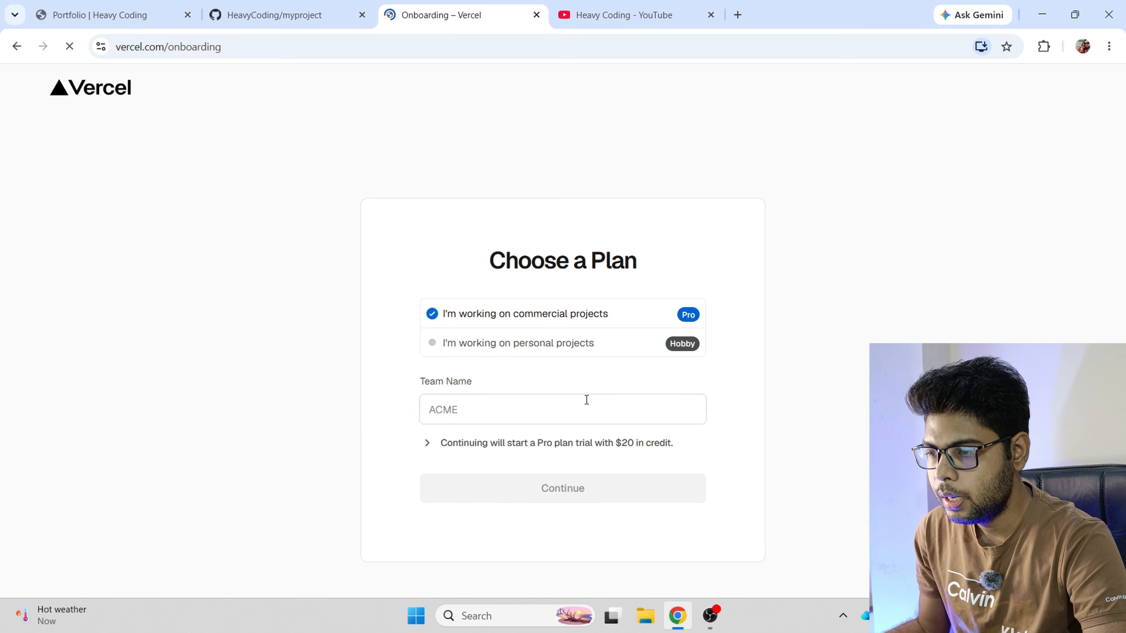
- Choose the Hobby plan for personal projects, enter test as the team name, and try to continue
click(539, 412)
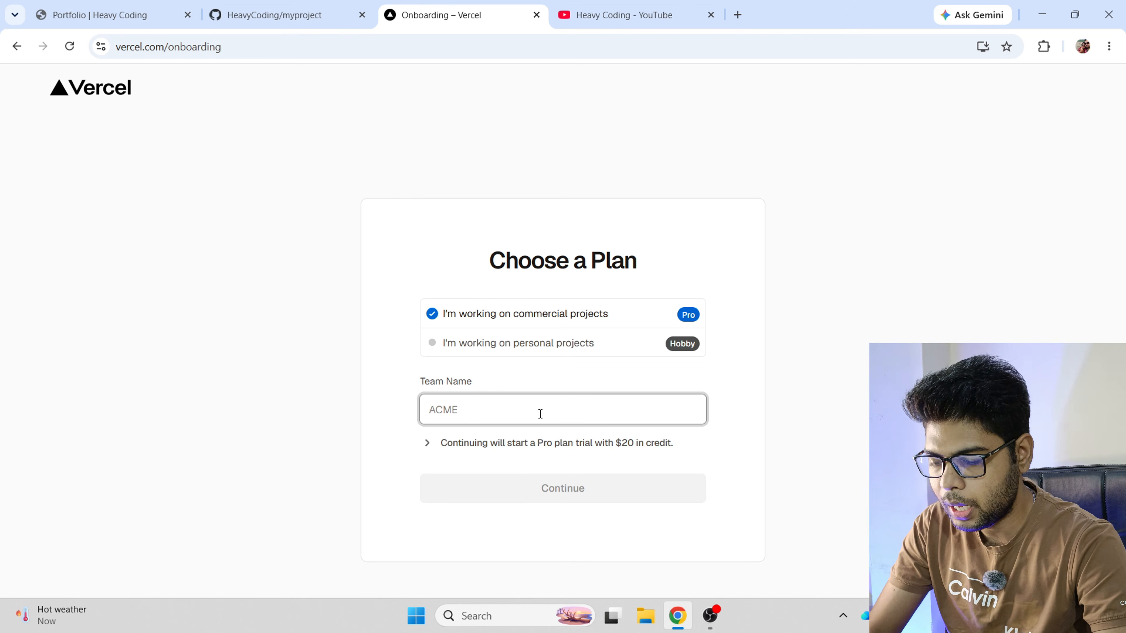
text(test)
click(558, 474)
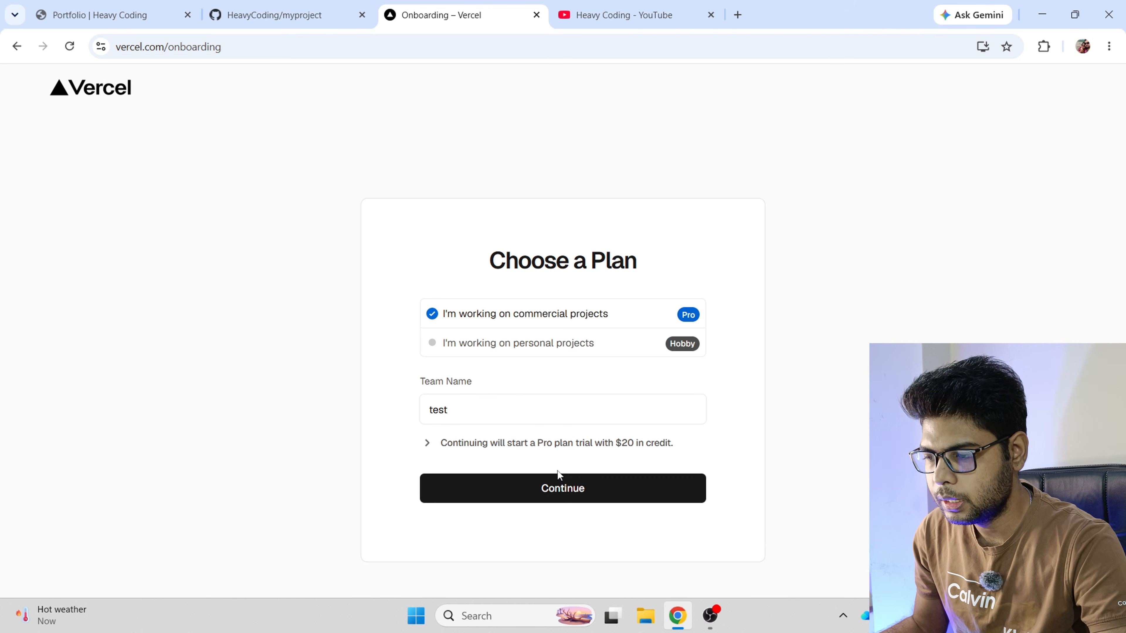
click(523, 343)
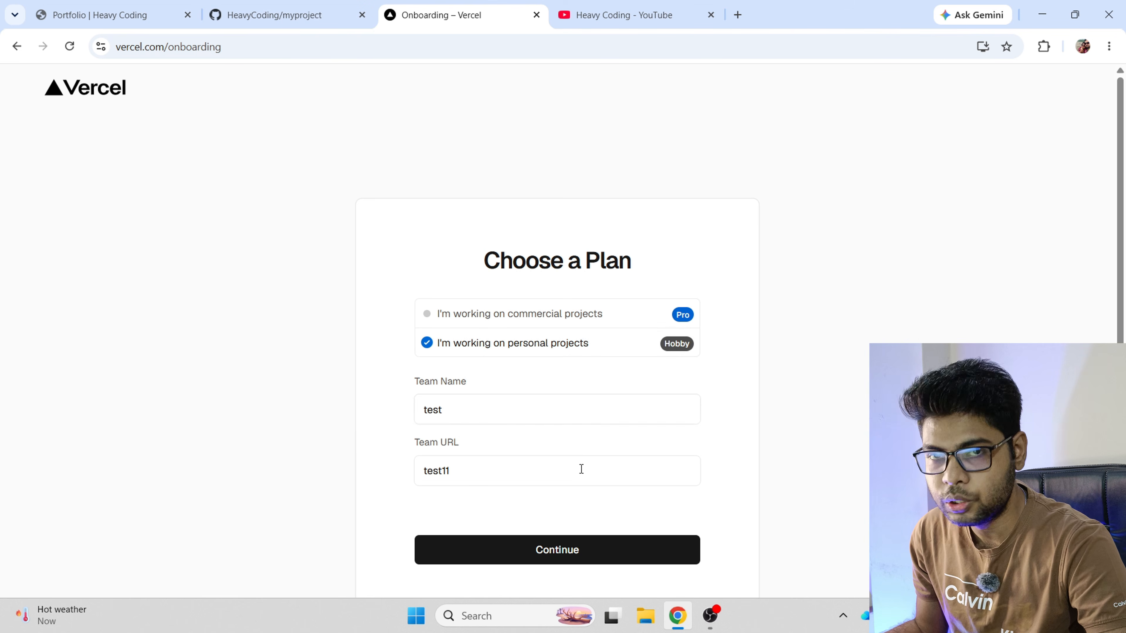
click(575, 550)
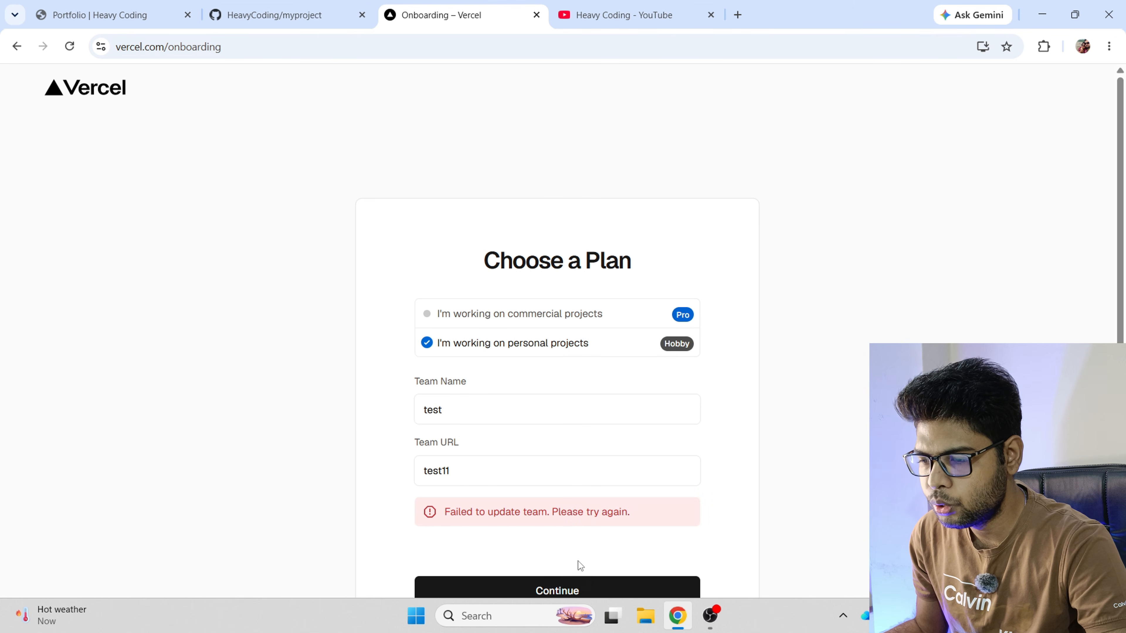
scroll(572, 554, down, 1)
click(550, 516)
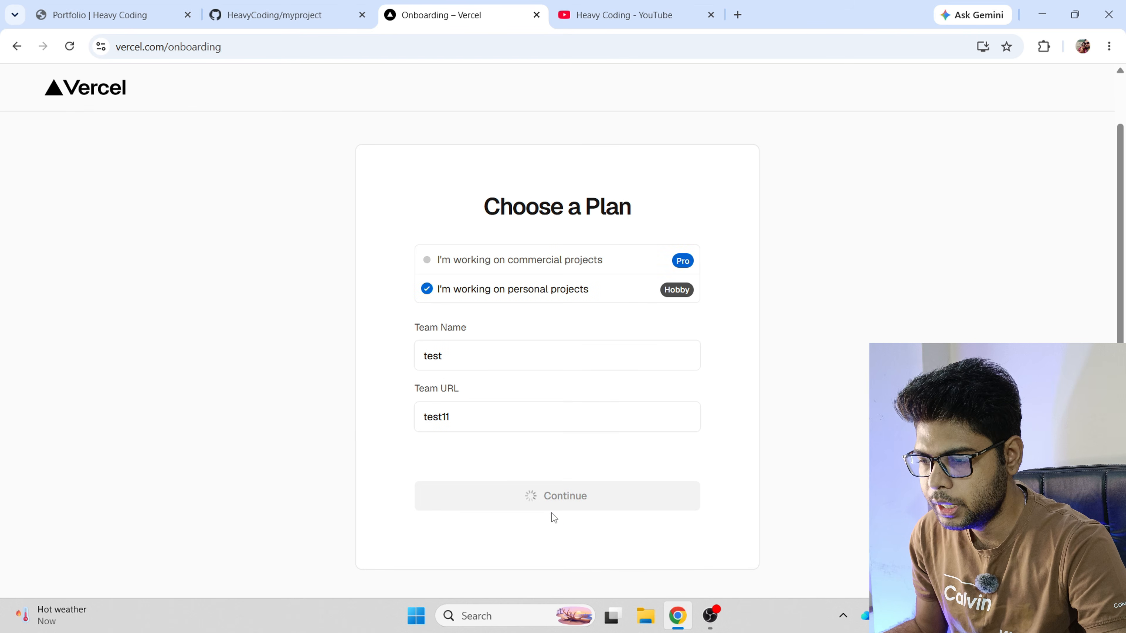
- Set the team name to Heavycoding, try the same name as team URL, and continue with the suggested heavycoding1
double_click(509, 404)
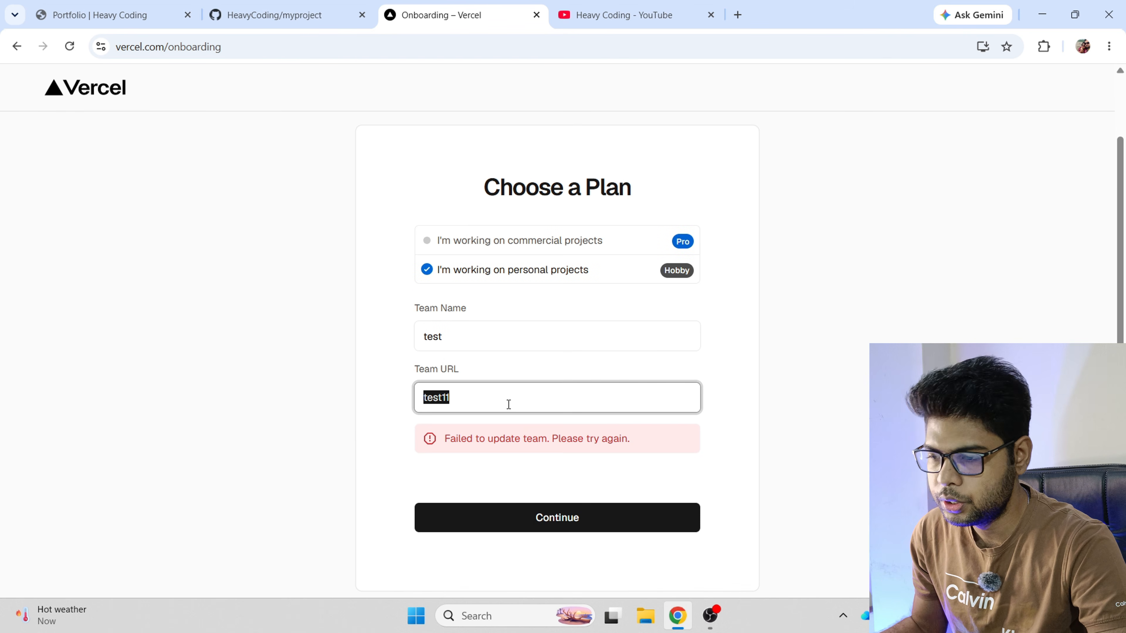
double_click(495, 342)
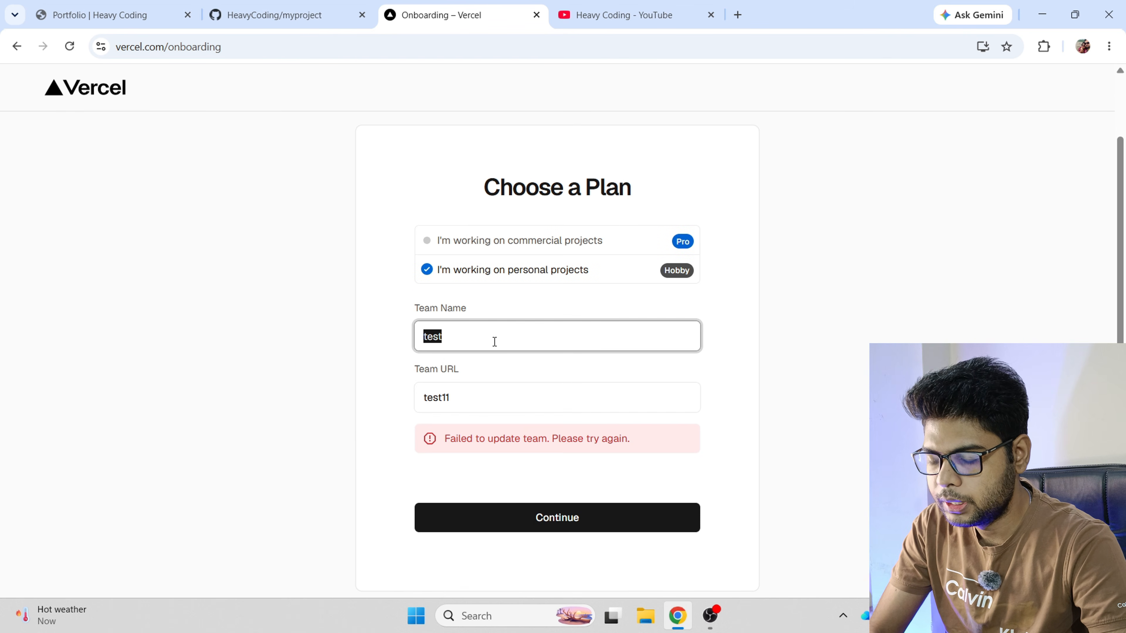
text(Heavycod)
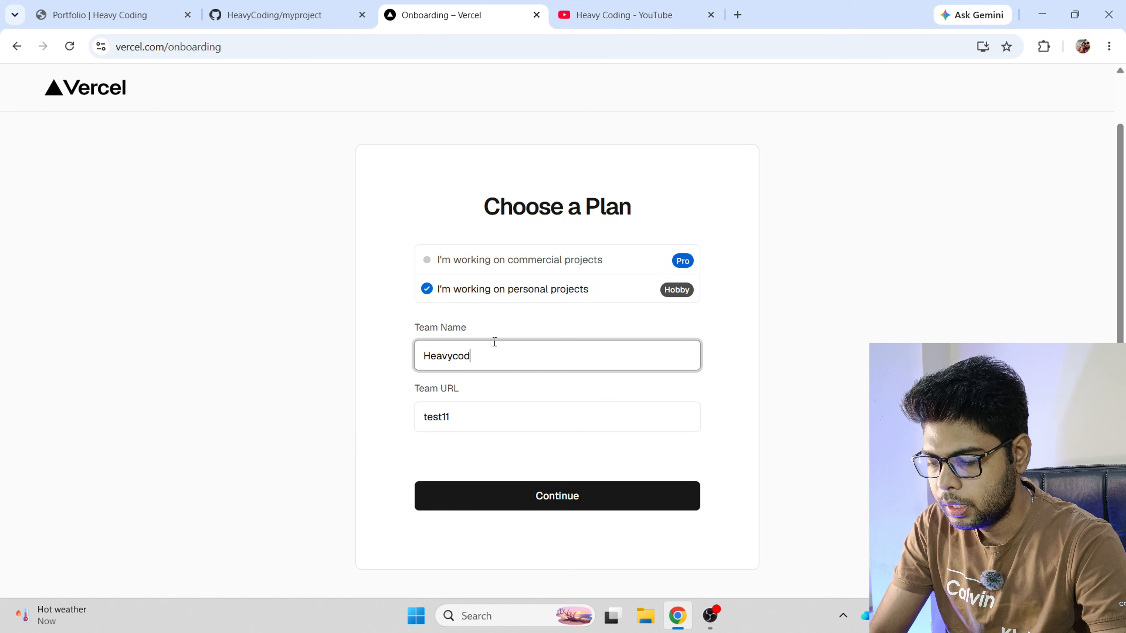
double_click(515, 357)
key(ctrl+c)
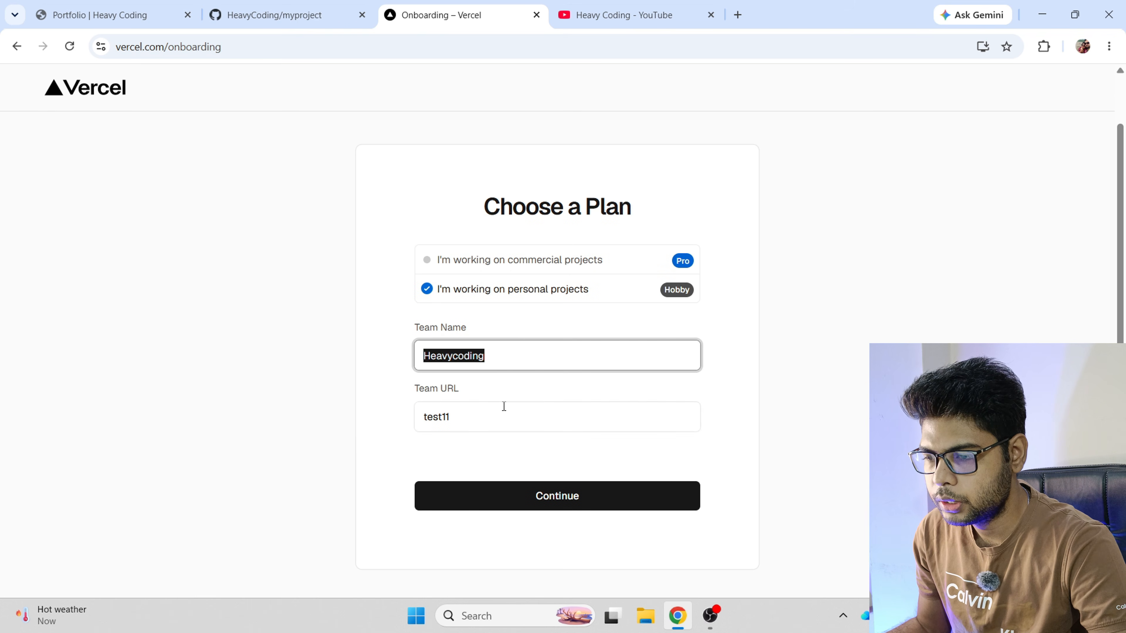
double_click(502, 417)
key(ctrl+v)
click(571, 496)
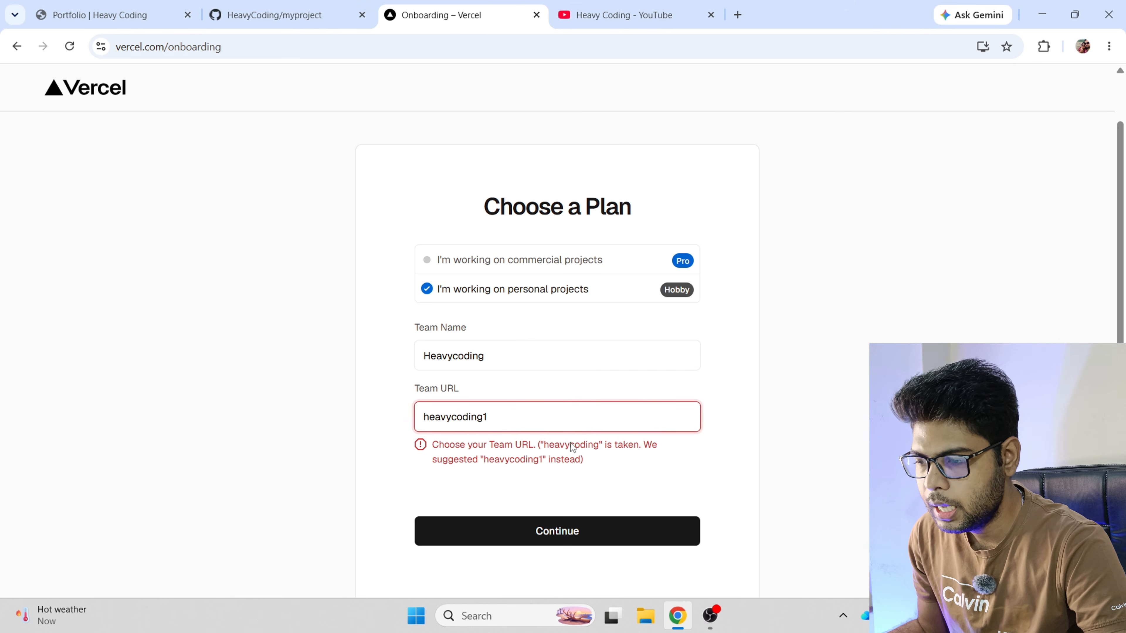
click(515, 416)
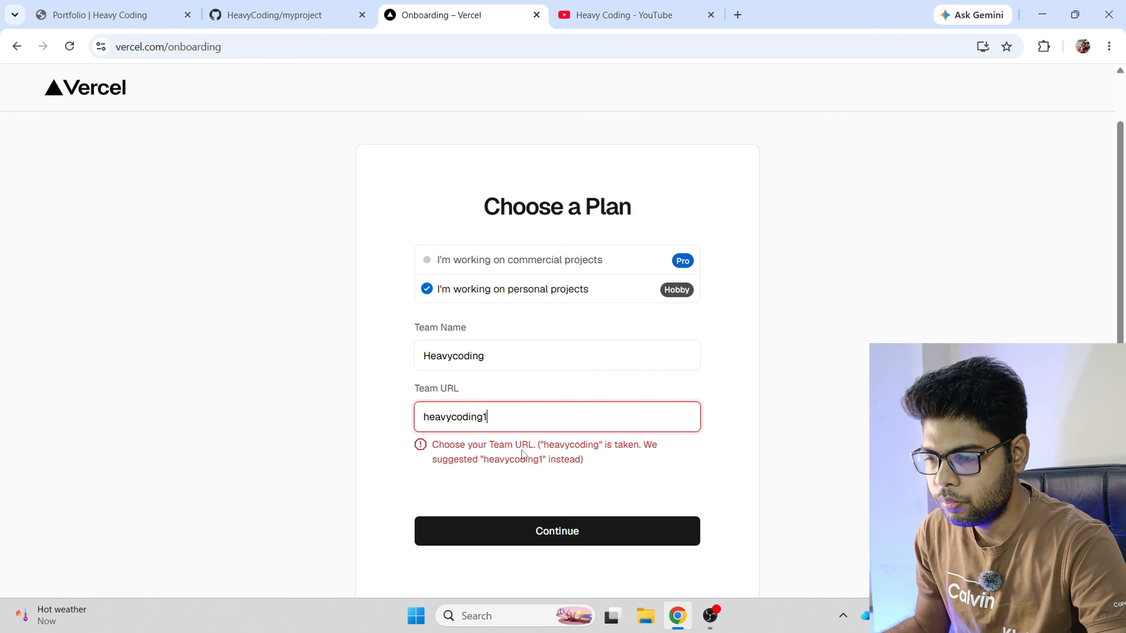
click(572, 531)
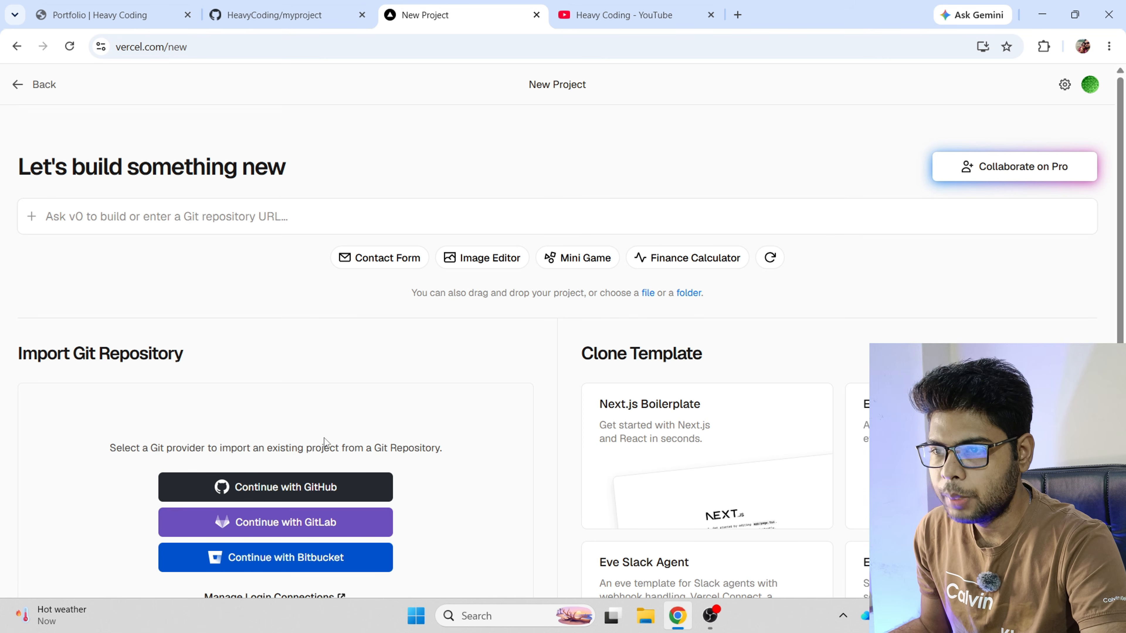
- Look over the new-project options and choose GitHub as the provider for importing a Git repository
scroll(631, 308, down, 4)
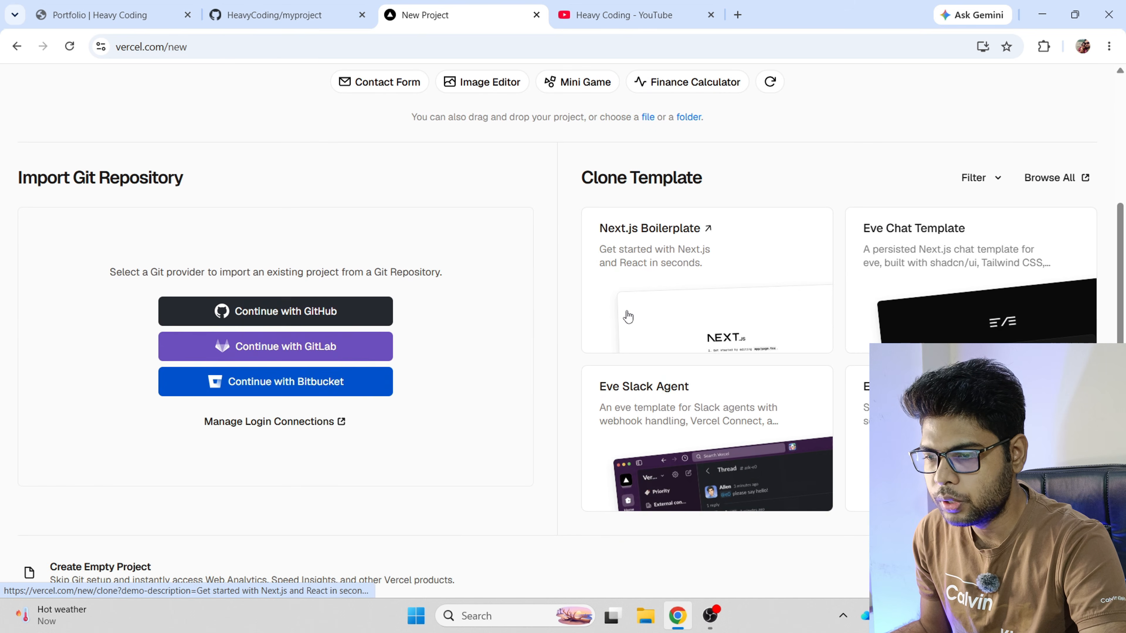
scroll(620, 331, up, 4)
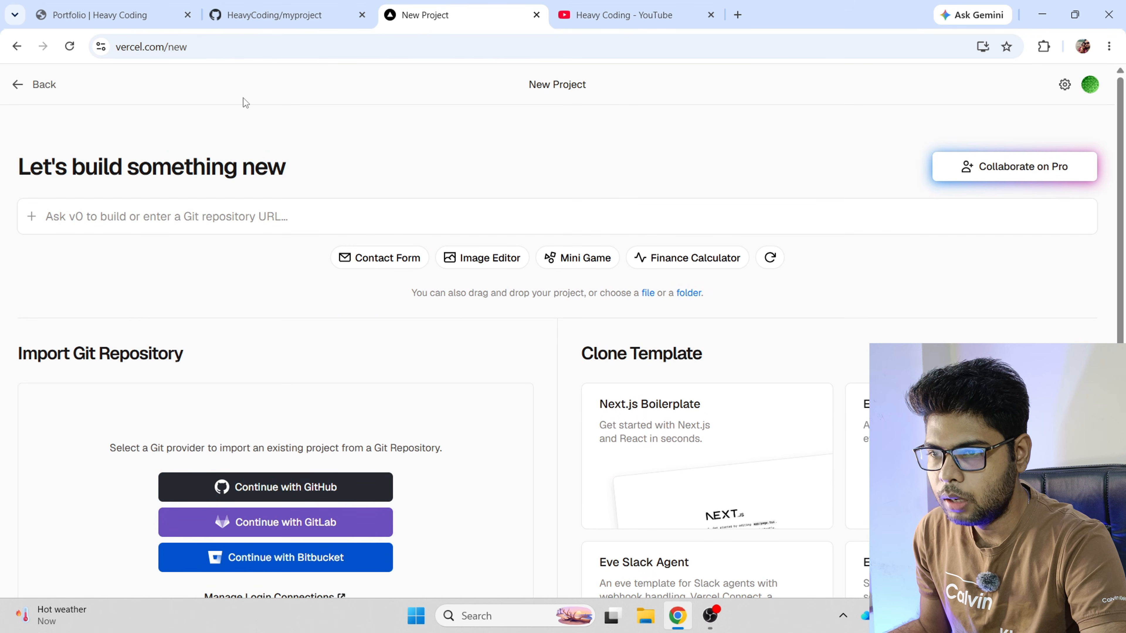
scroll(467, 170, down, 3)
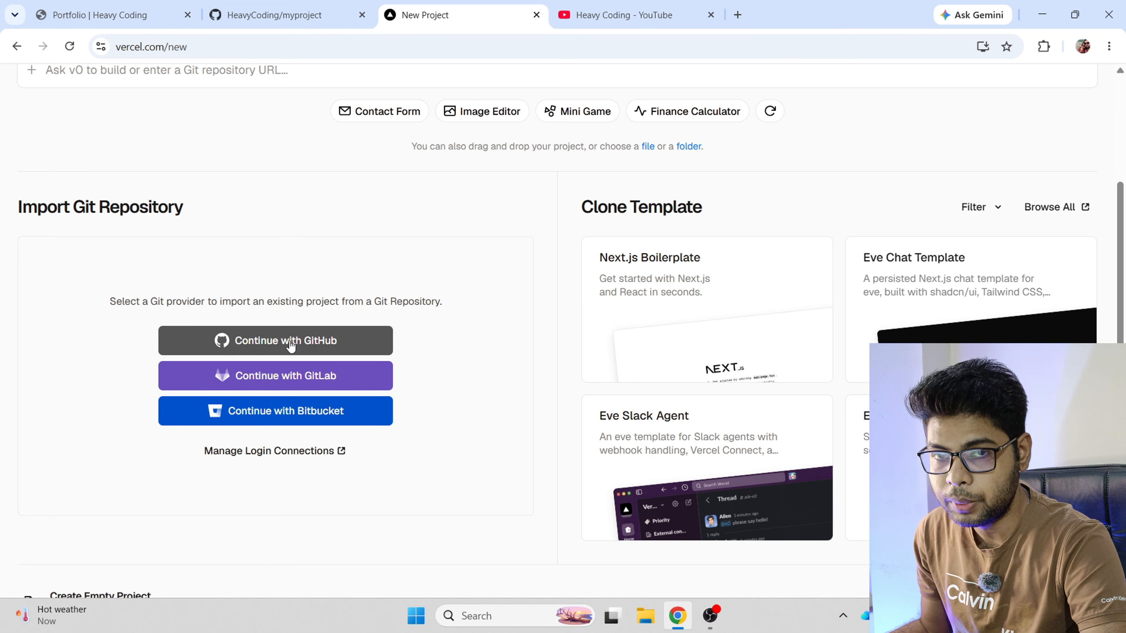
drag(214, 208, 2, 209)
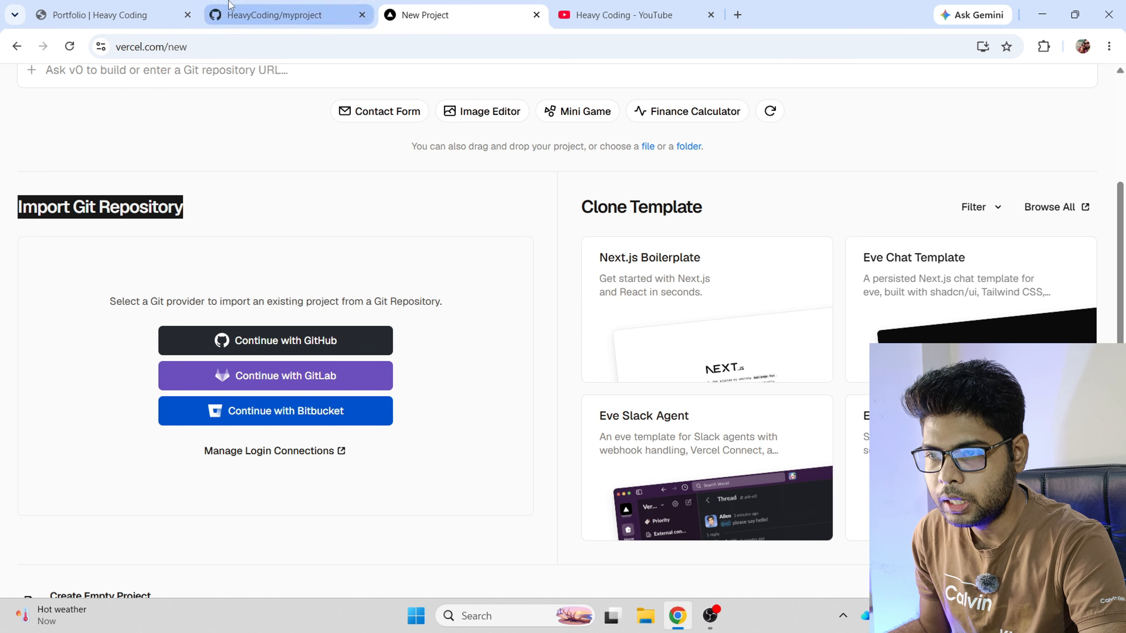
click(284, 15)
click(485, 9)
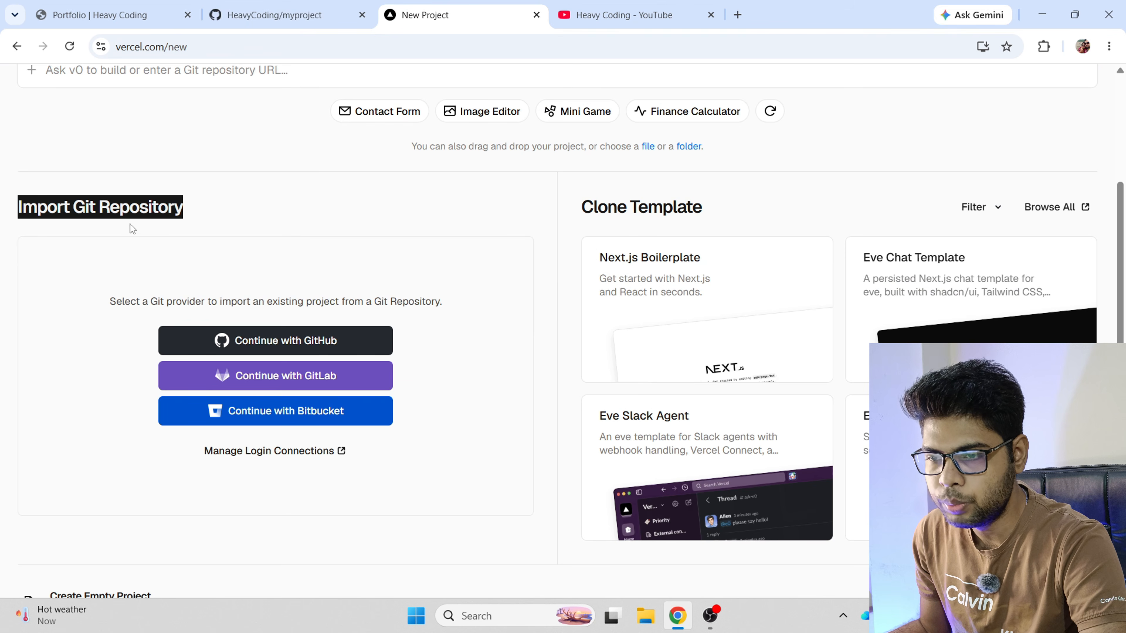
click(225, 212)
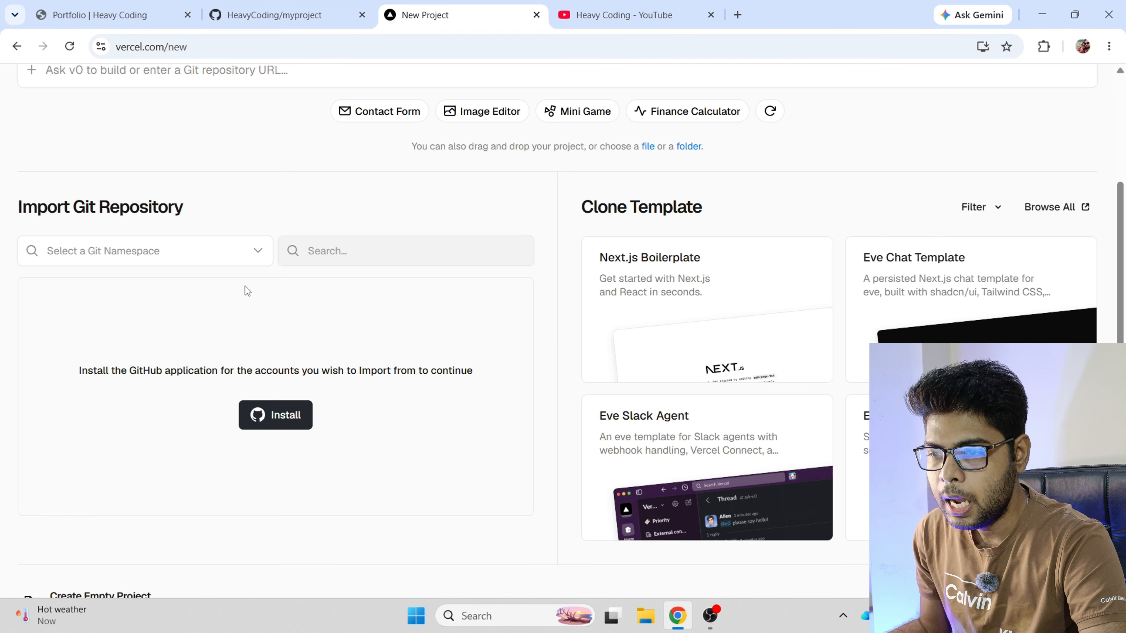
- Start adding a GitHub account as the Git namespace for the repository import
click(254, 259)
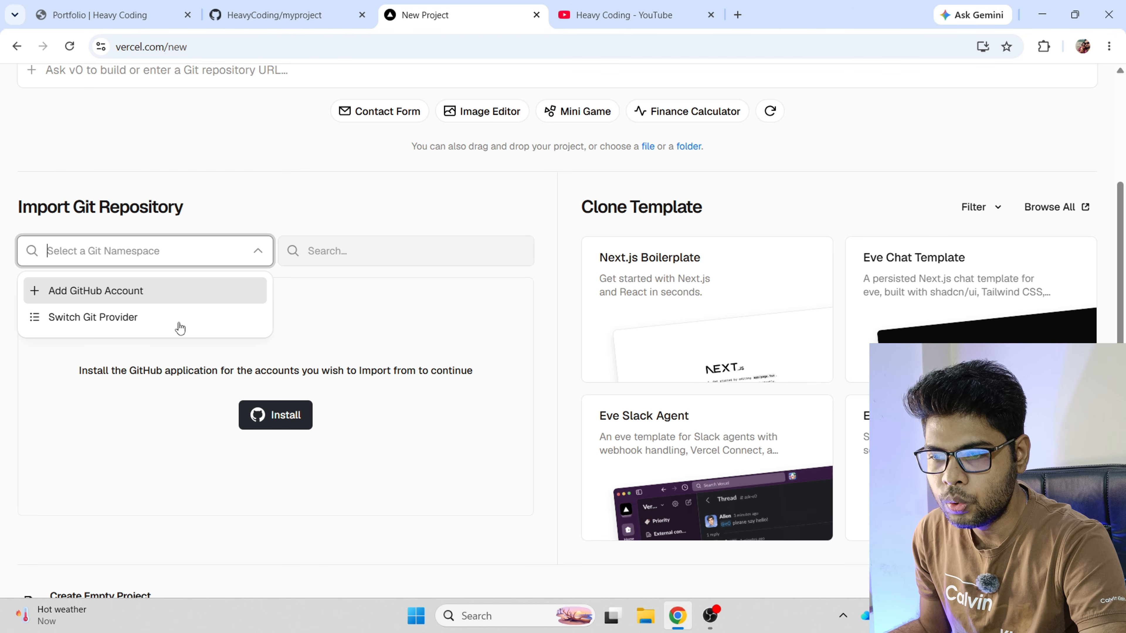
click(306, 204)
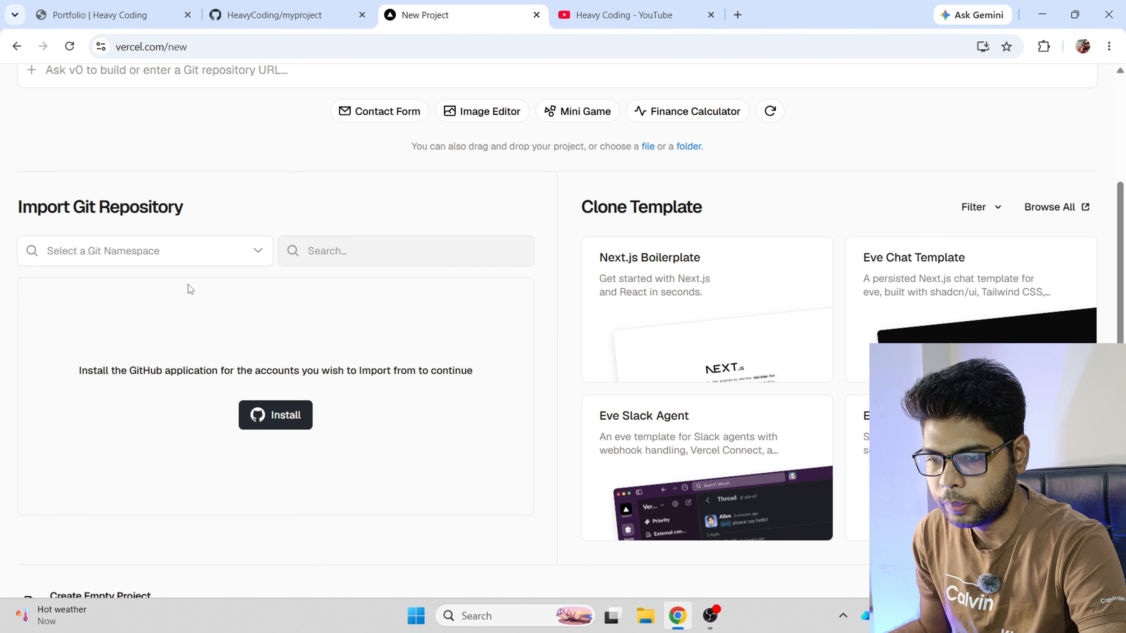
click(141, 253)
click(114, 301)
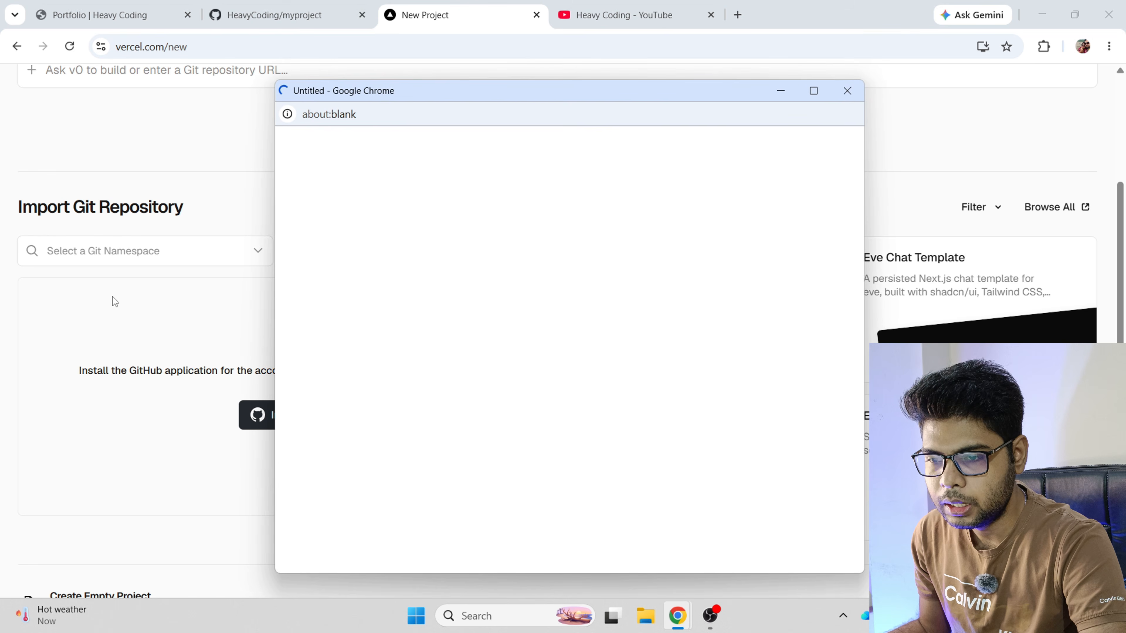
- Limit Vercel's GitHub access to only the myproject repository and install the app
scroll(584, 366, down, 1)
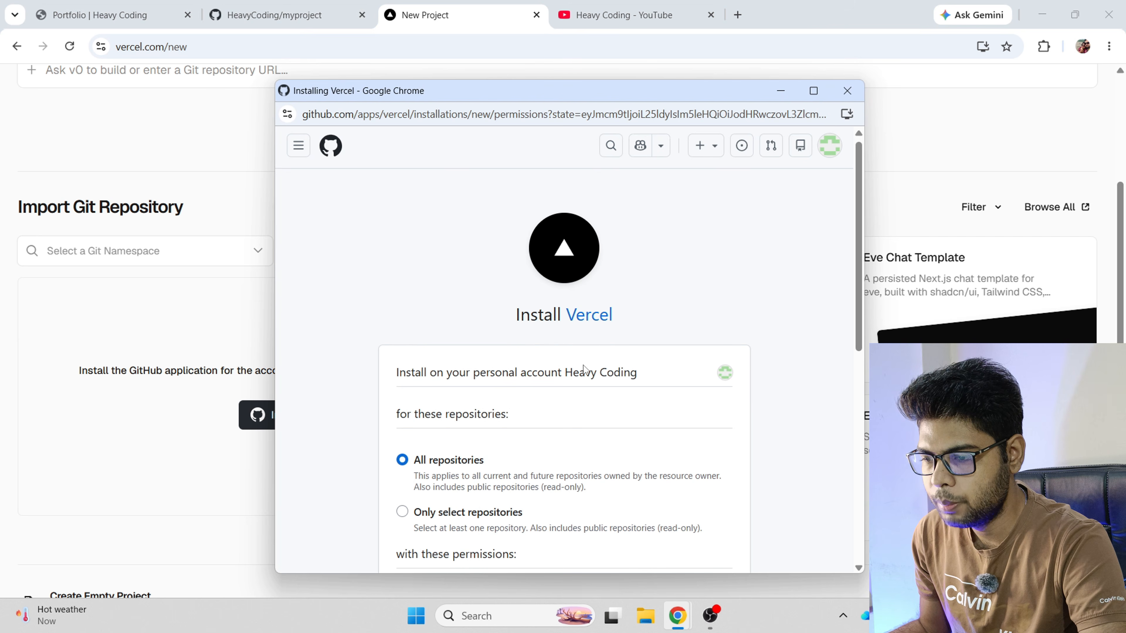
scroll(570, 297, up, 1)
scroll(570, 297, down, 2)
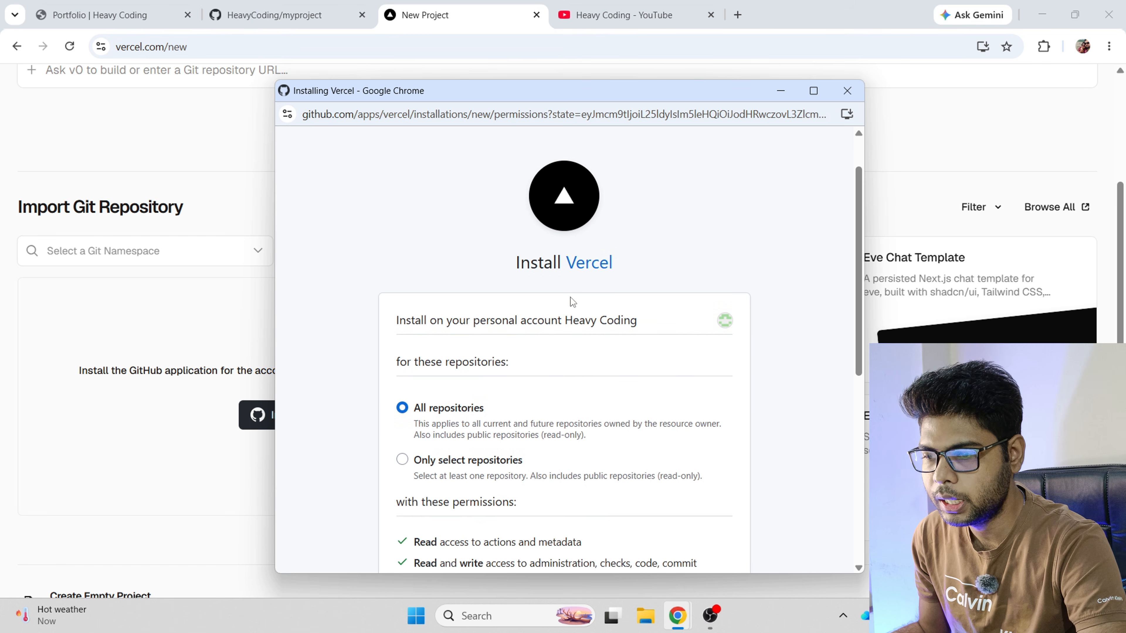
scroll(573, 297, down, 4)
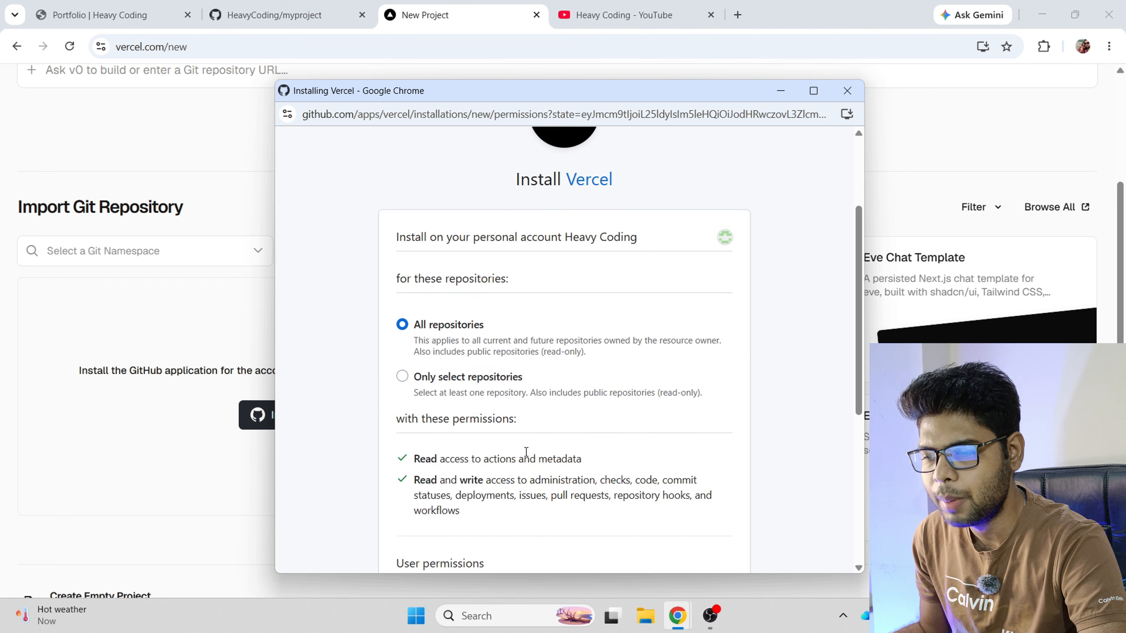
click(404, 298)
click(520, 336)
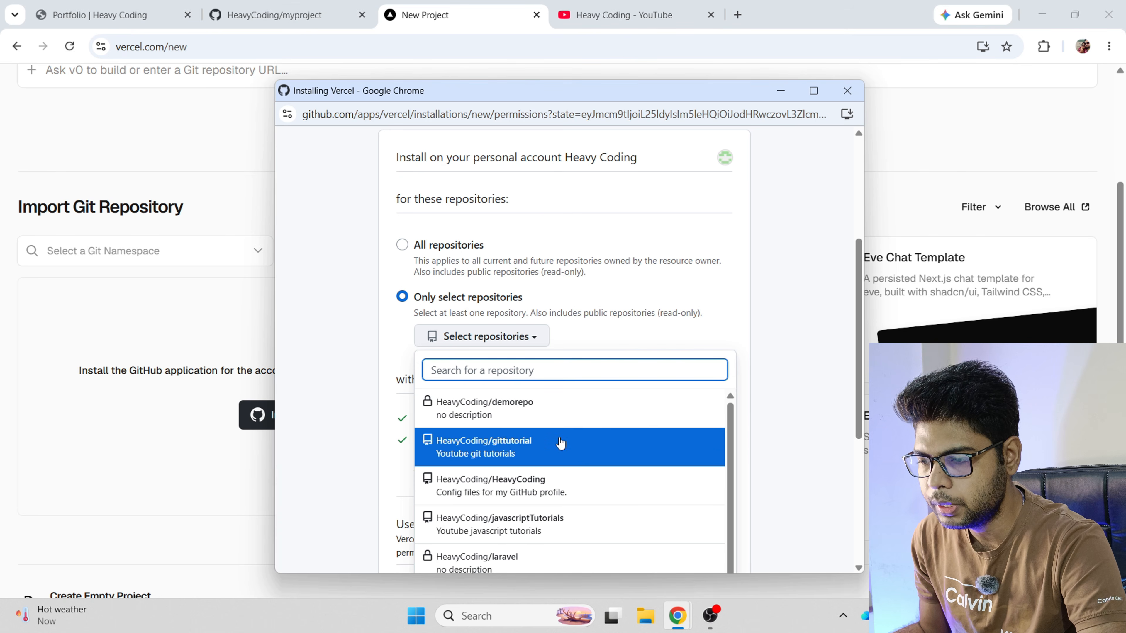
scroll(559, 461, down, 3)
scroll(559, 476, down, 2)
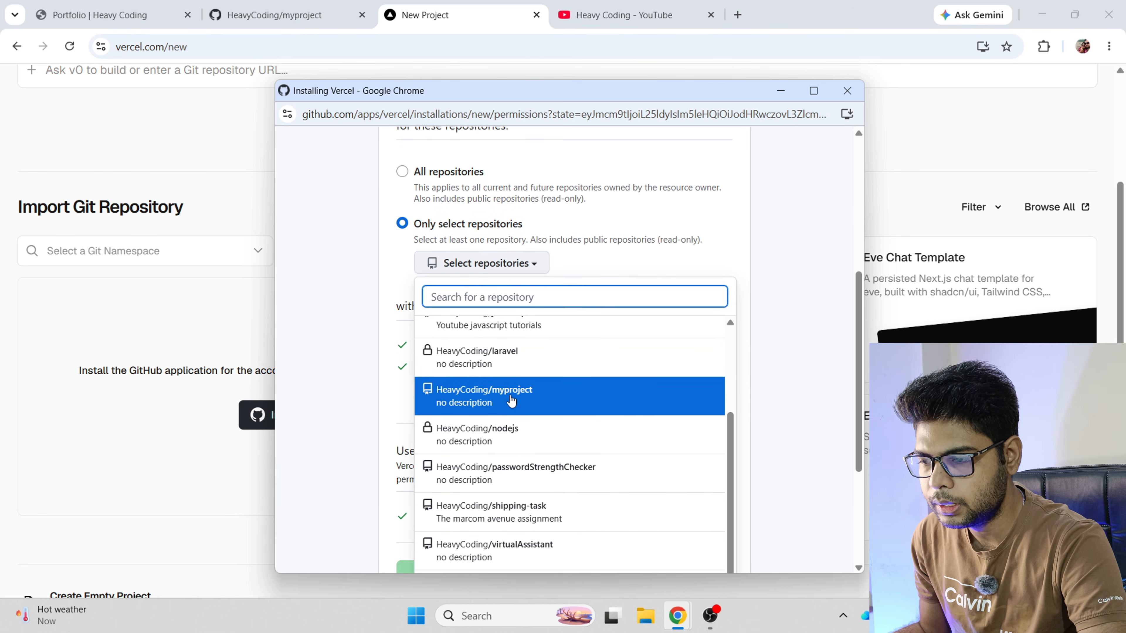
click(511, 394)
scroll(511, 395, down, 3)
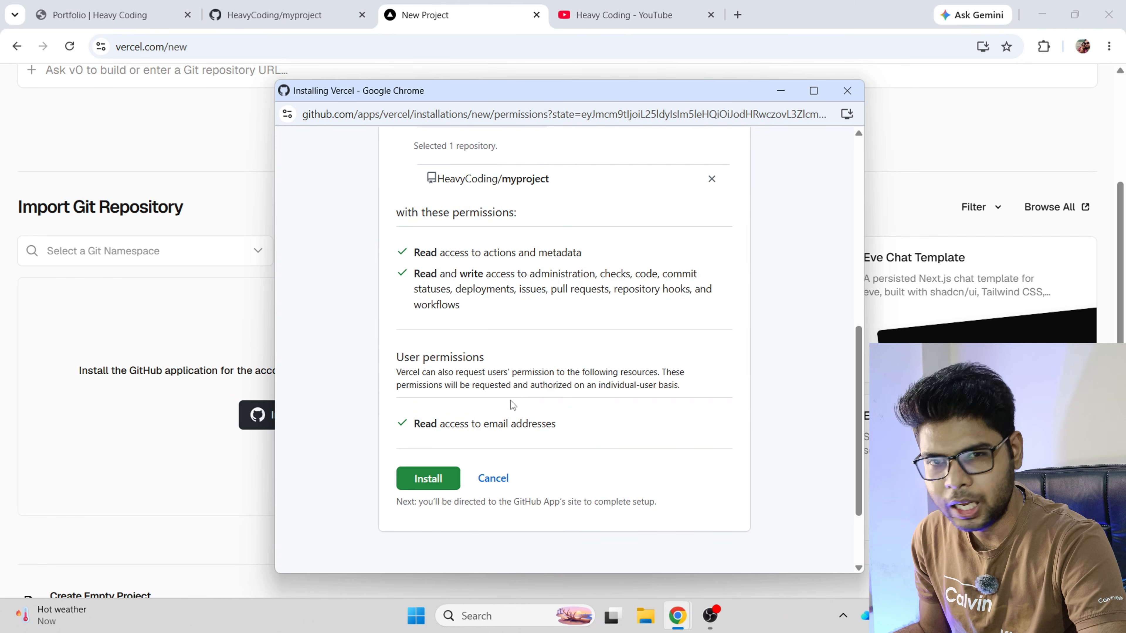
click(425, 478)
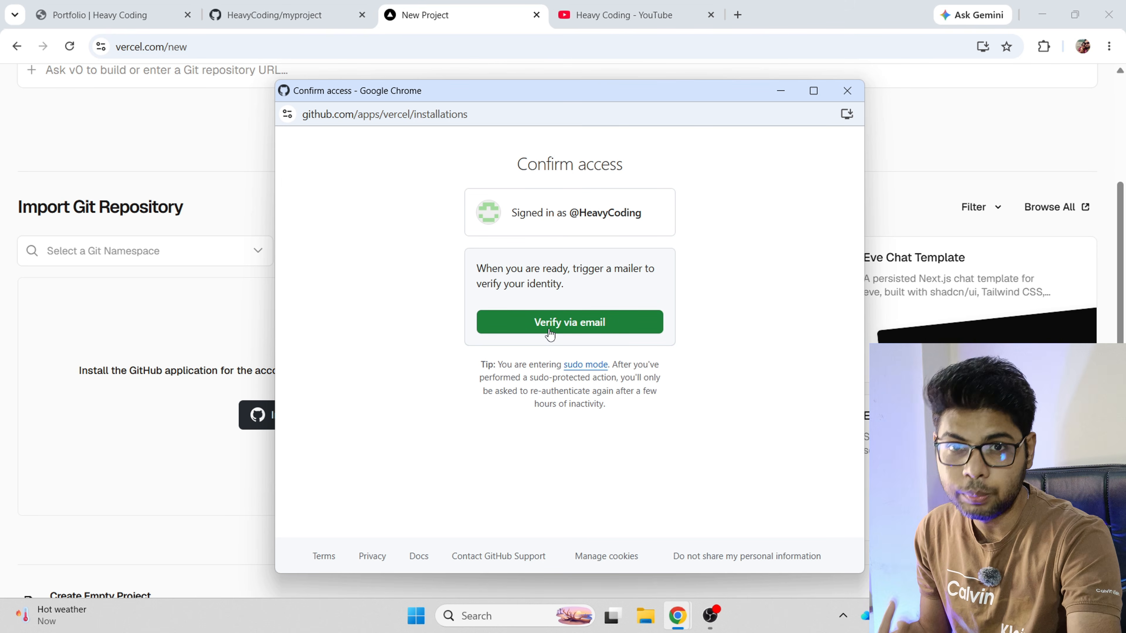
- Request GitHub's identity verification by email and open Gmail in a new browser tab
click(585, 328)
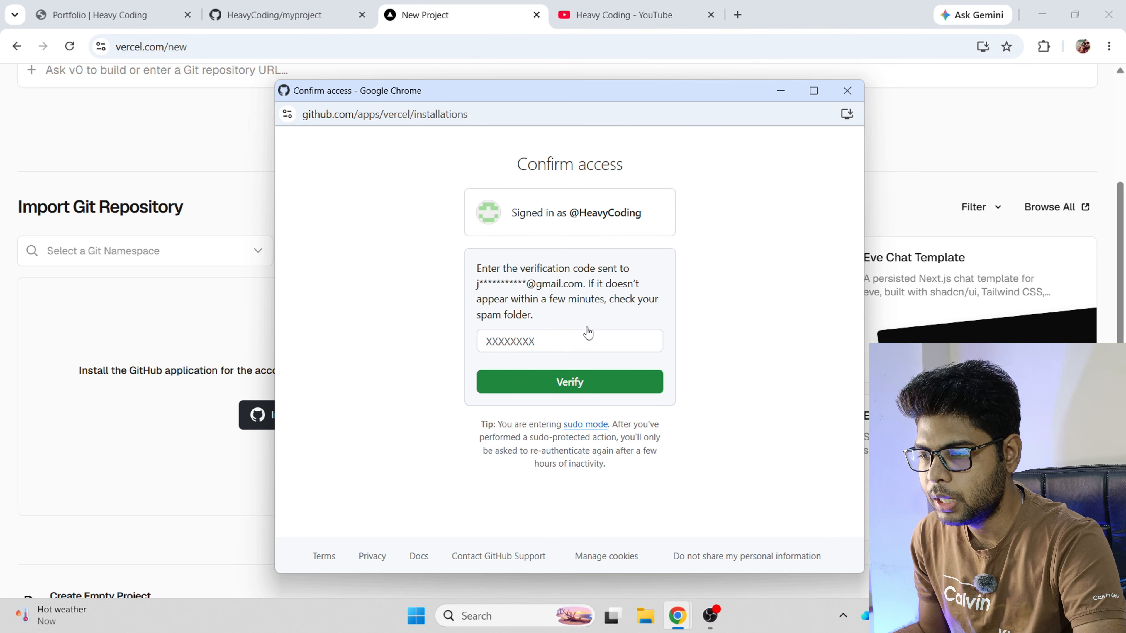
click(737, 15)
click(737, 15)
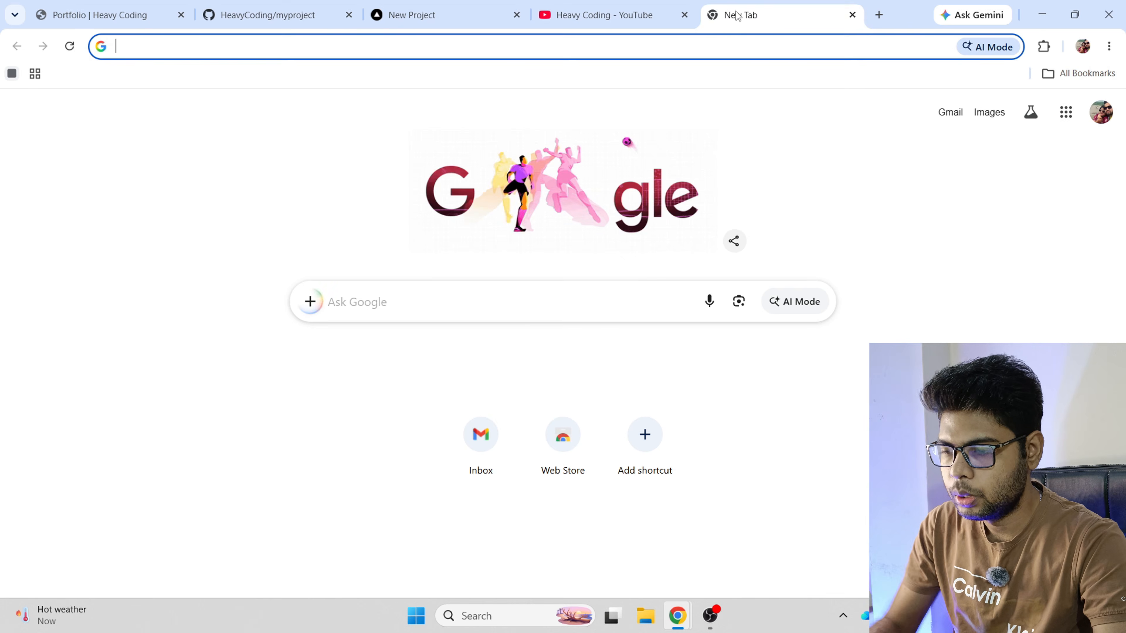
text(gmail)
key(Return)
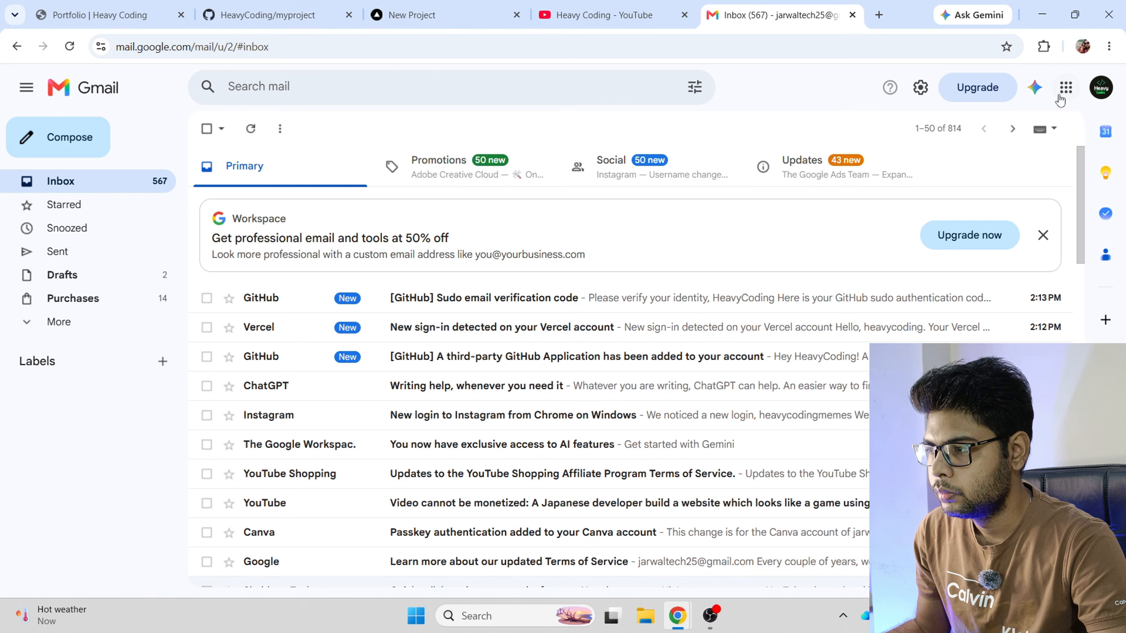
- Open the newest GitHub email and copy its verification code
click(392, 303)
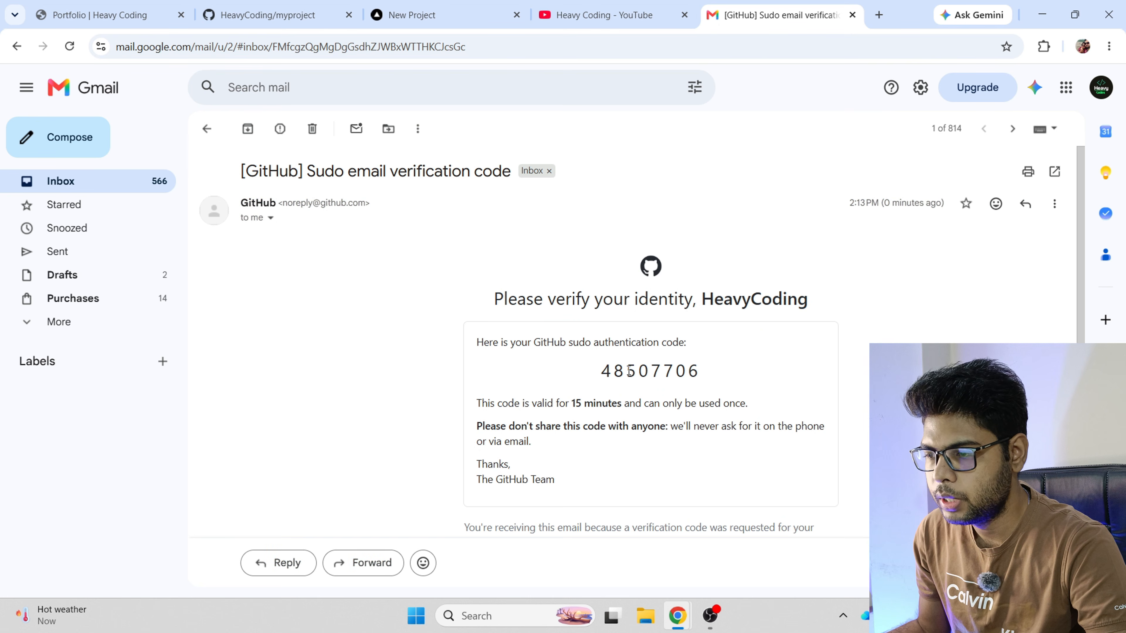
double_click(629, 372)
key(ctrl+c)
- Return to Vercel's GitHub access confirmation window, paste the emailed verification code and verify the identity
click(412, 14)
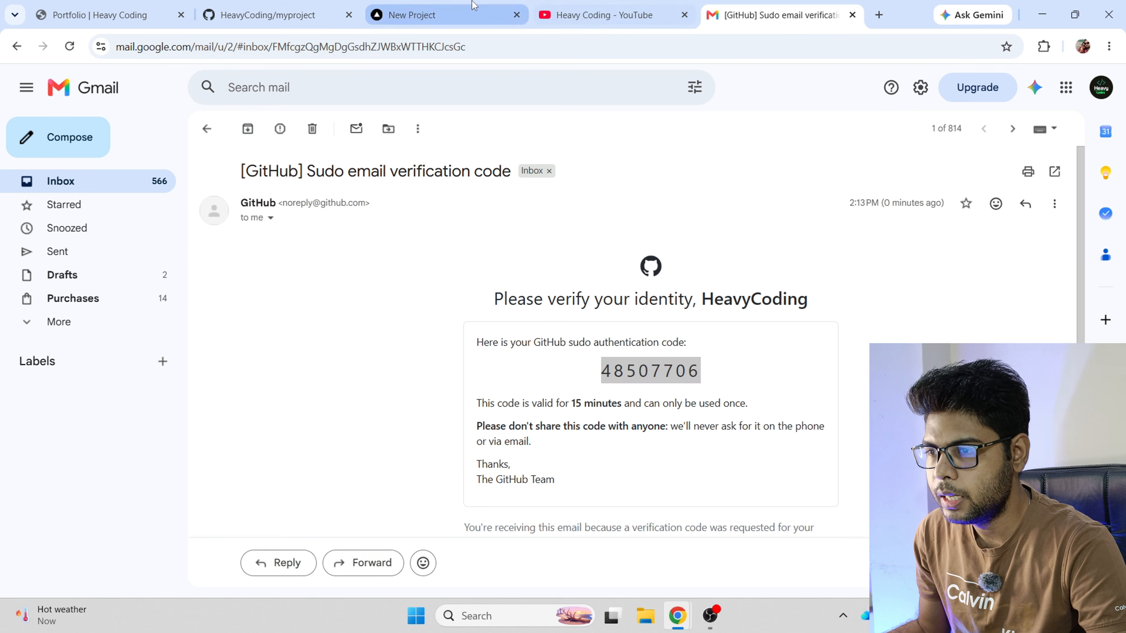
click(266, 15)
click(412, 14)
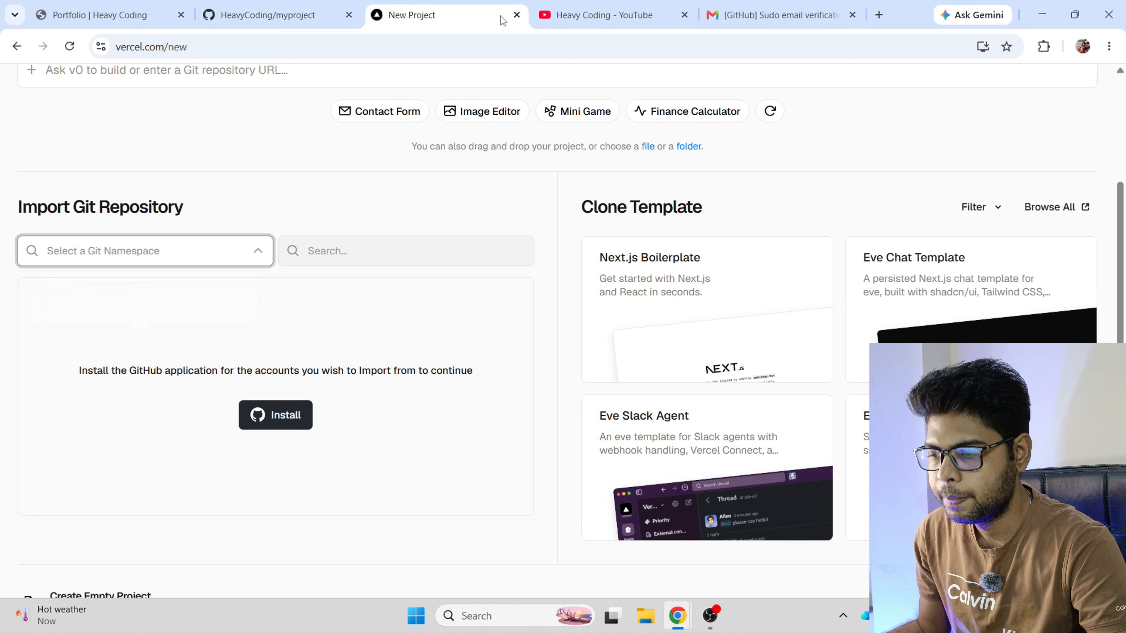
click(691, 620)
click(756, 532)
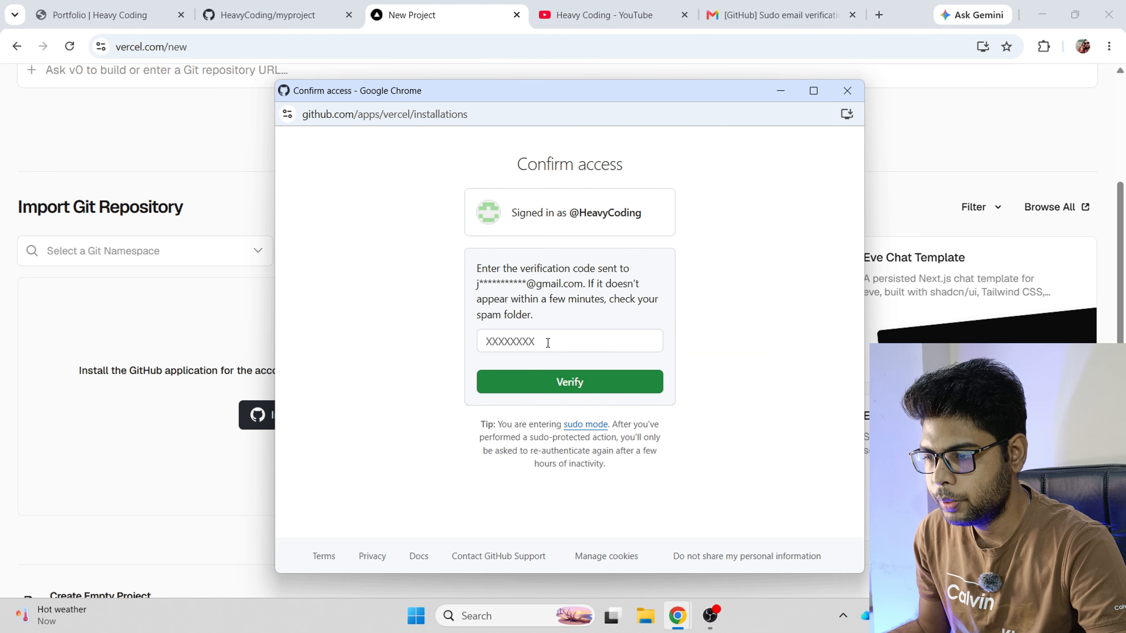
click(572, 342)
key(ctrl+v)
click(591, 389)
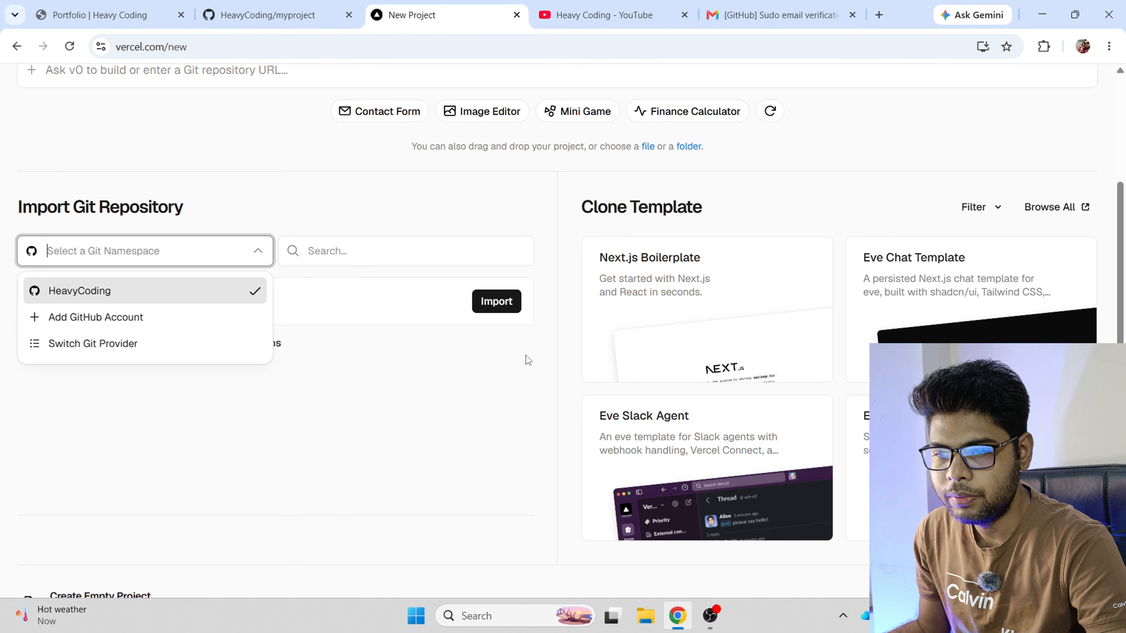
- Select the HeavyCoding GitHub namespace and import the myproject repository into a new Vercel project
click(64, 292)
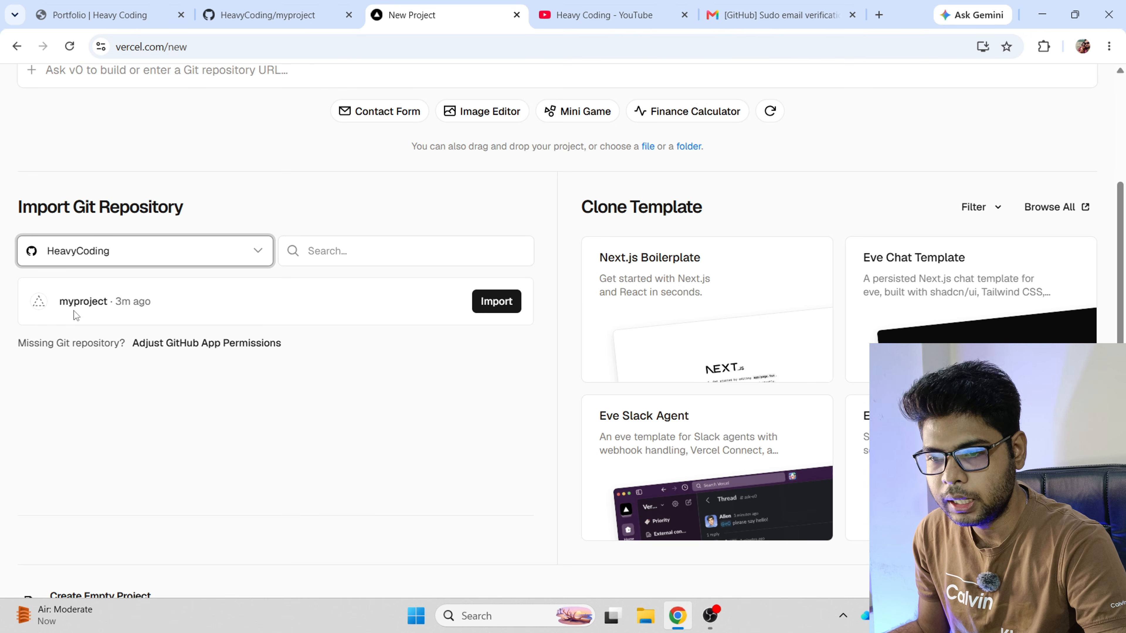
drag(64, 302, 248, 314)
click(255, 299)
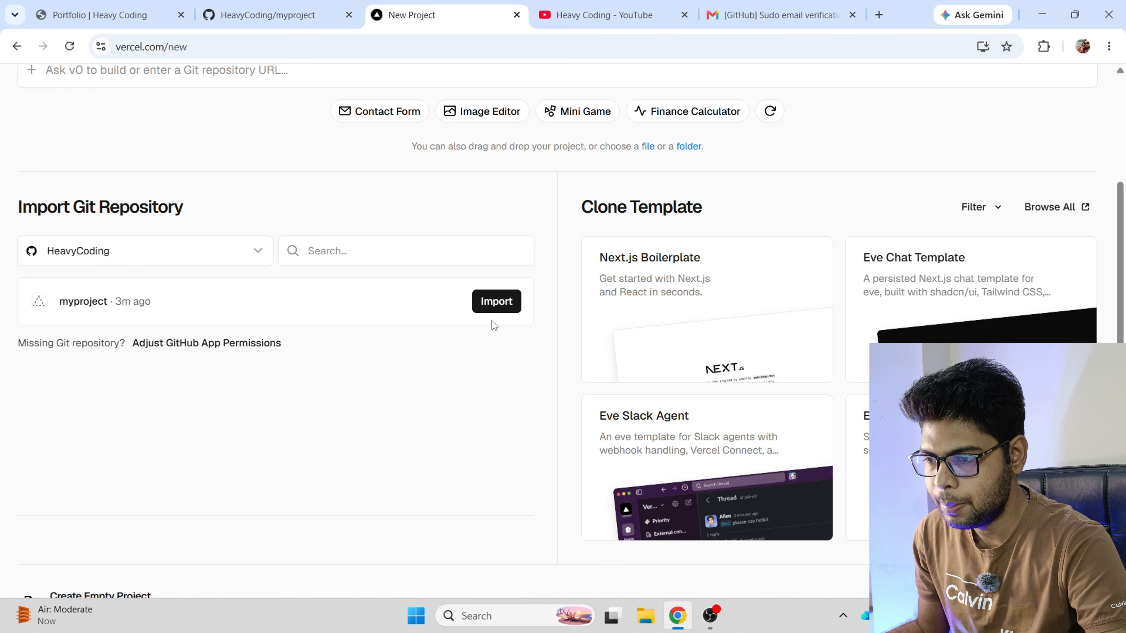
click(495, 303)
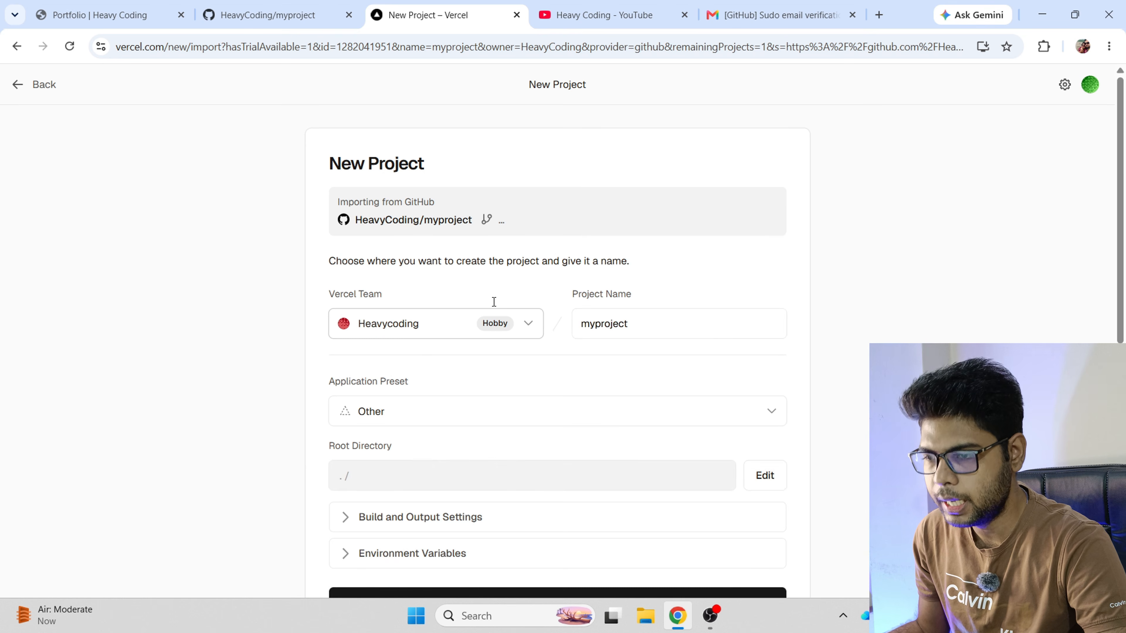
- Deploy the imported repository with the project name myproject and the Other application preset
scroll(643, 435, down, 2)
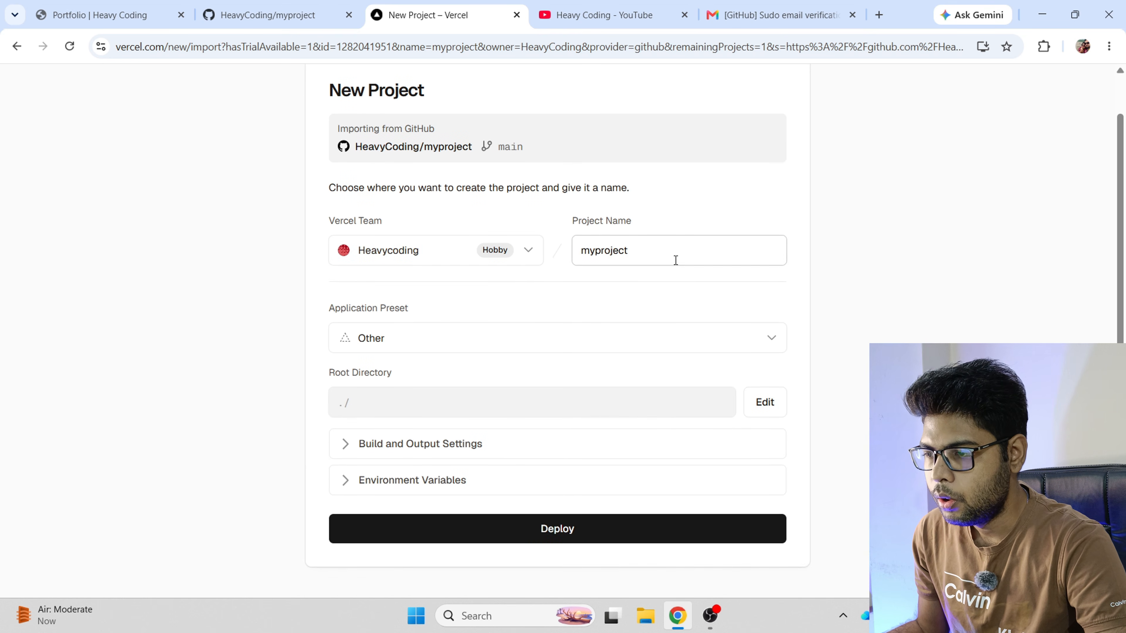
double_click(666, 259)
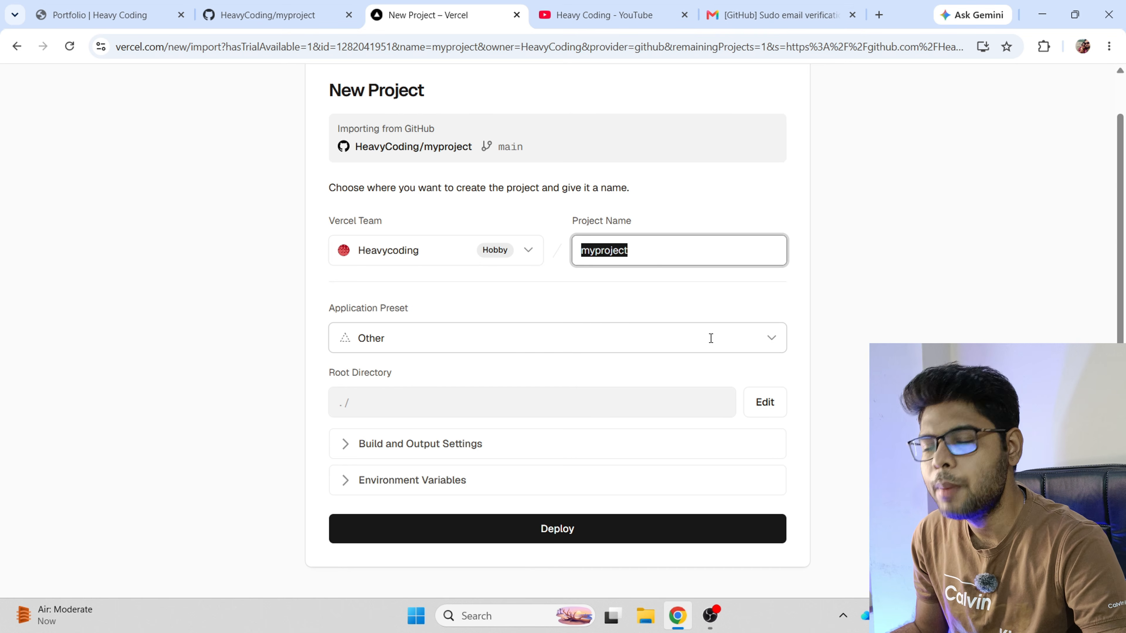
click(299, 13)
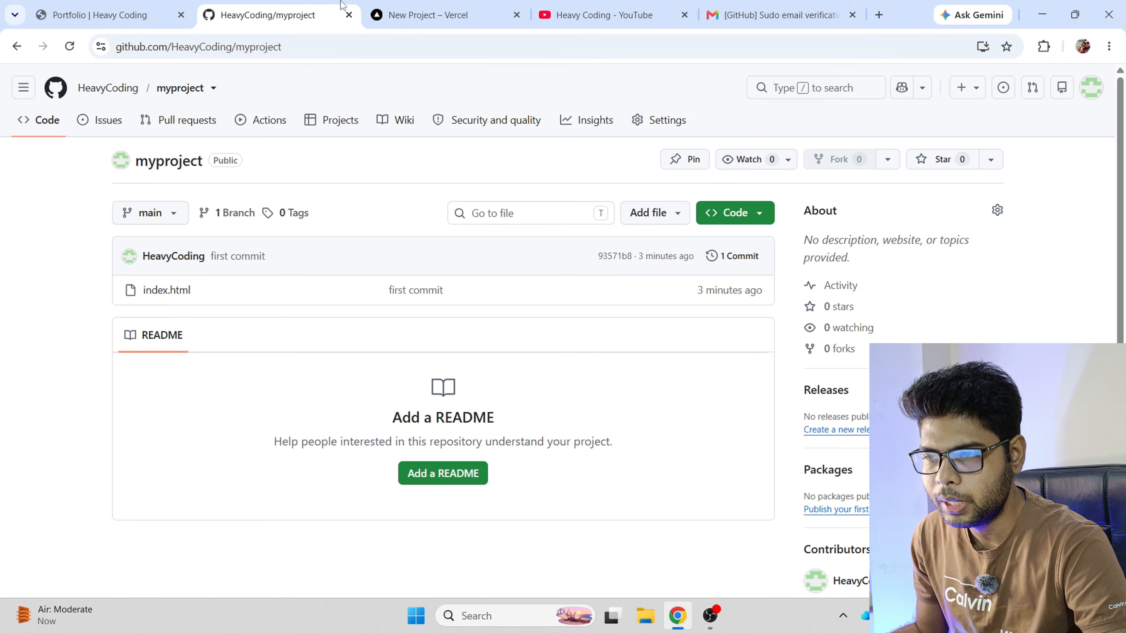
click(412, 14)
scroll(845, 383, down, 3)
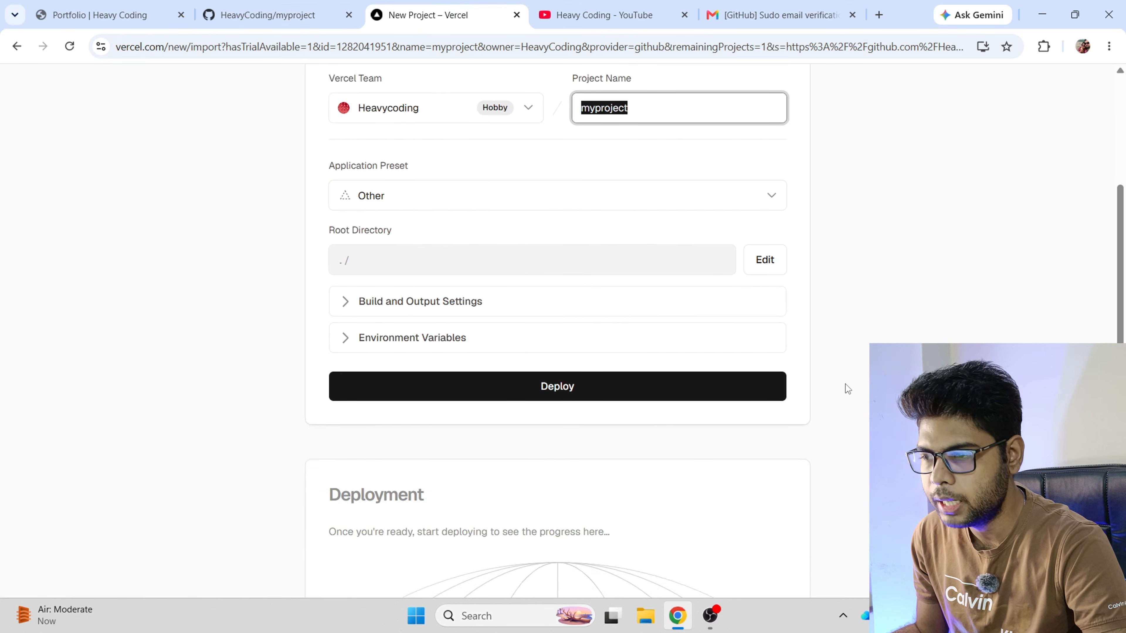
scroll(846, 384, up, 3)
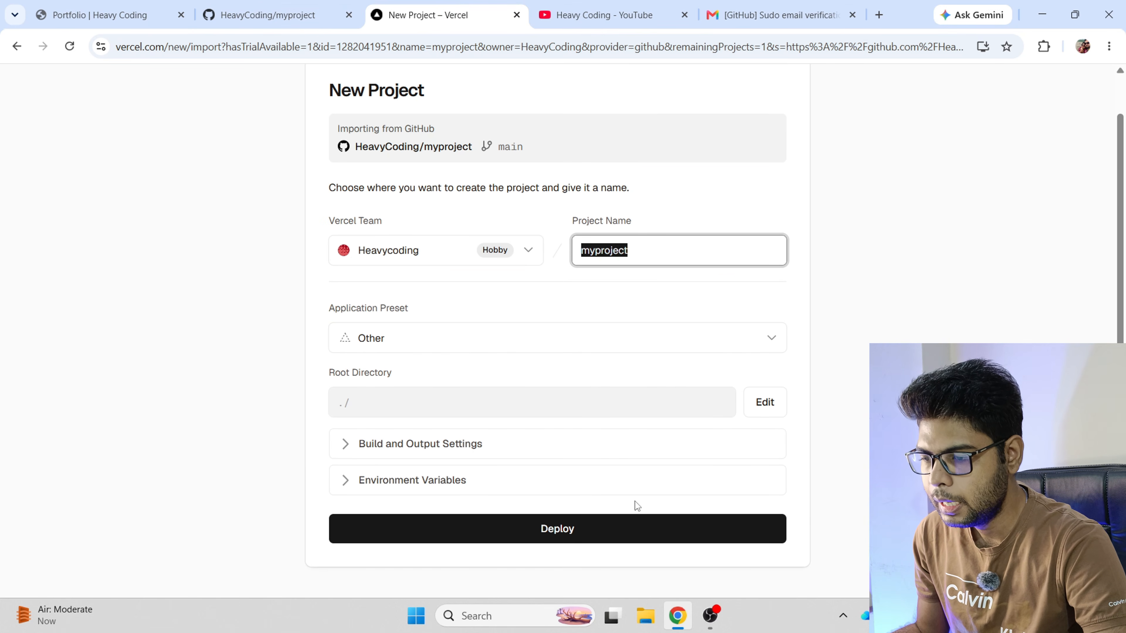
click(572, 530)
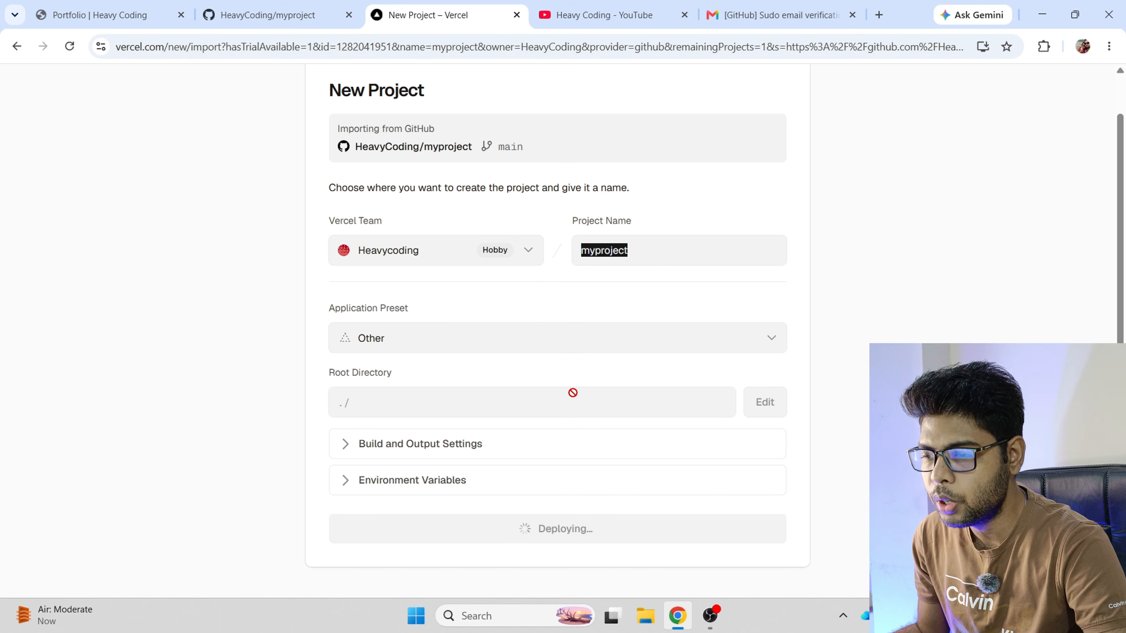
- Look through the deployment success page and continue to the project's dashboard
scroll(494, 453, down, 6)
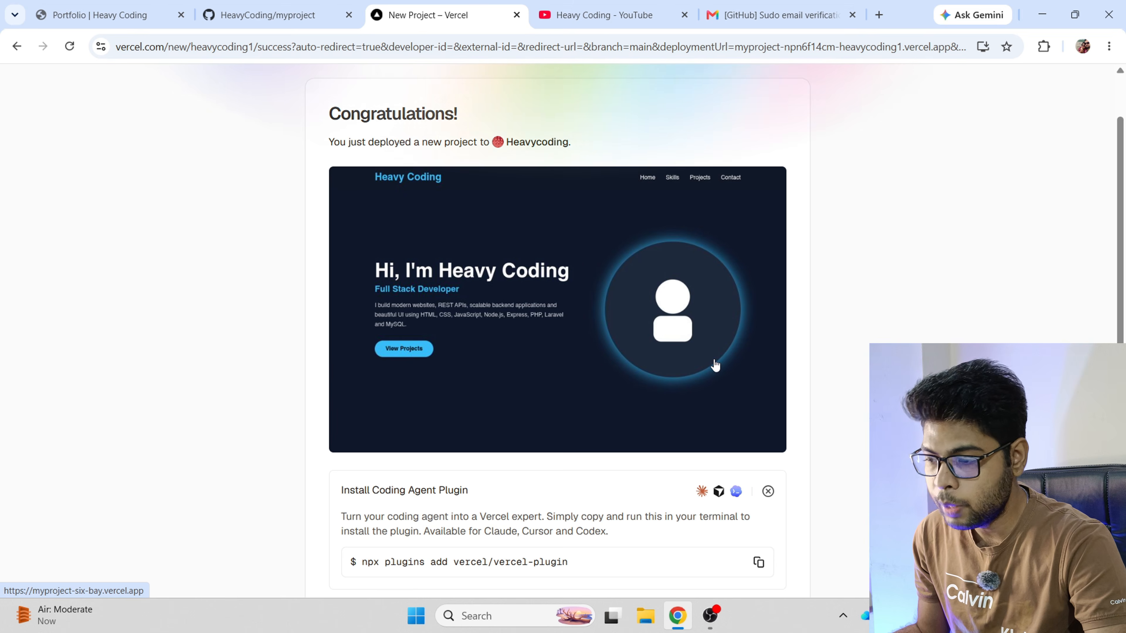
scroll(715, 364, down, 3)
scroll(714, 363, down, 3)
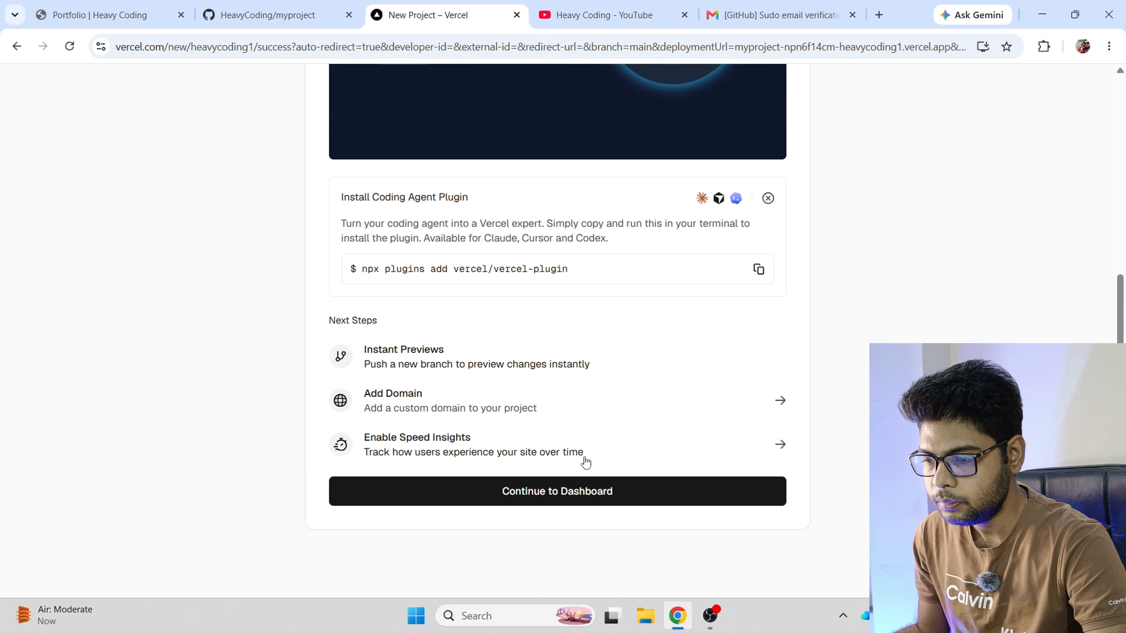
click(558, 492)
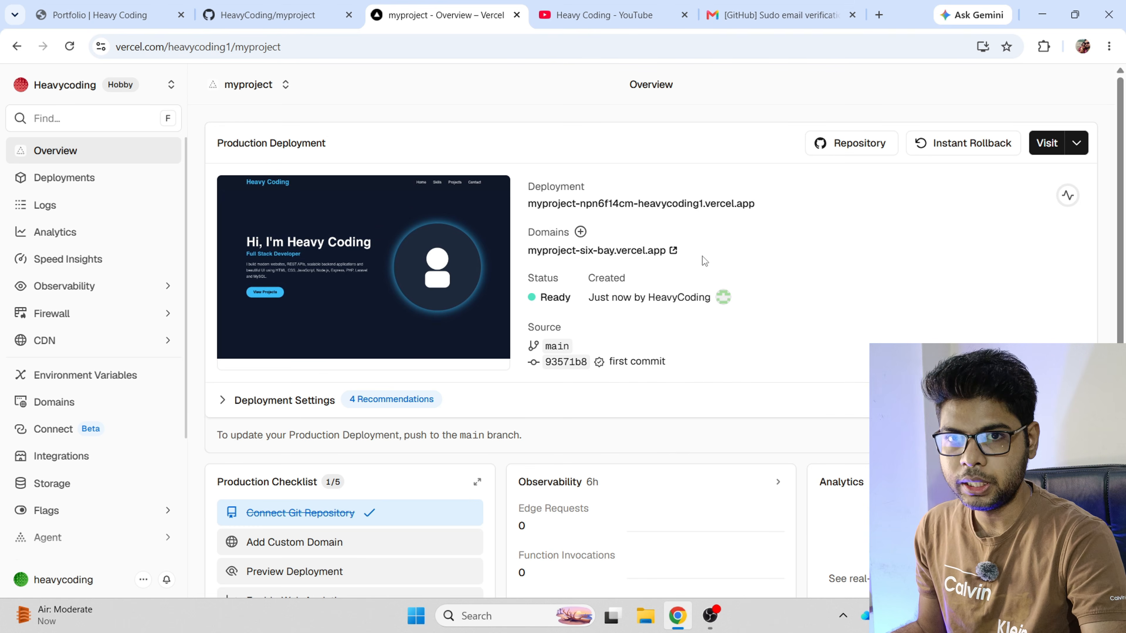
- Open the deployed site at myproject-six-bay.vercel.app and look through the portfolio page
click(627, 256)
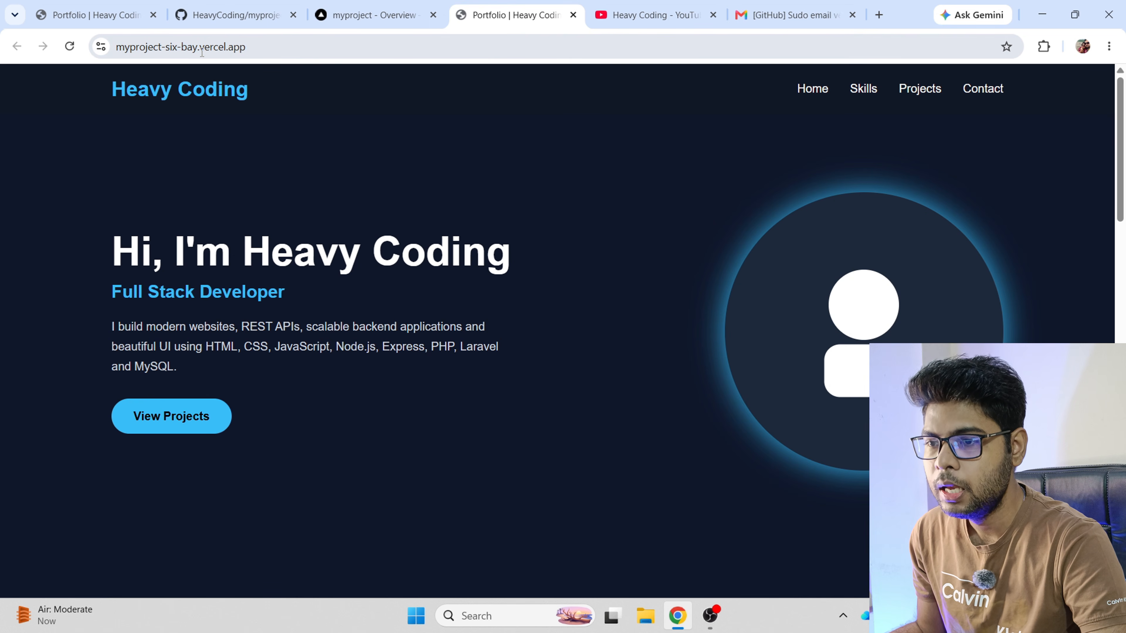
scroll(549, 261, down, 15)
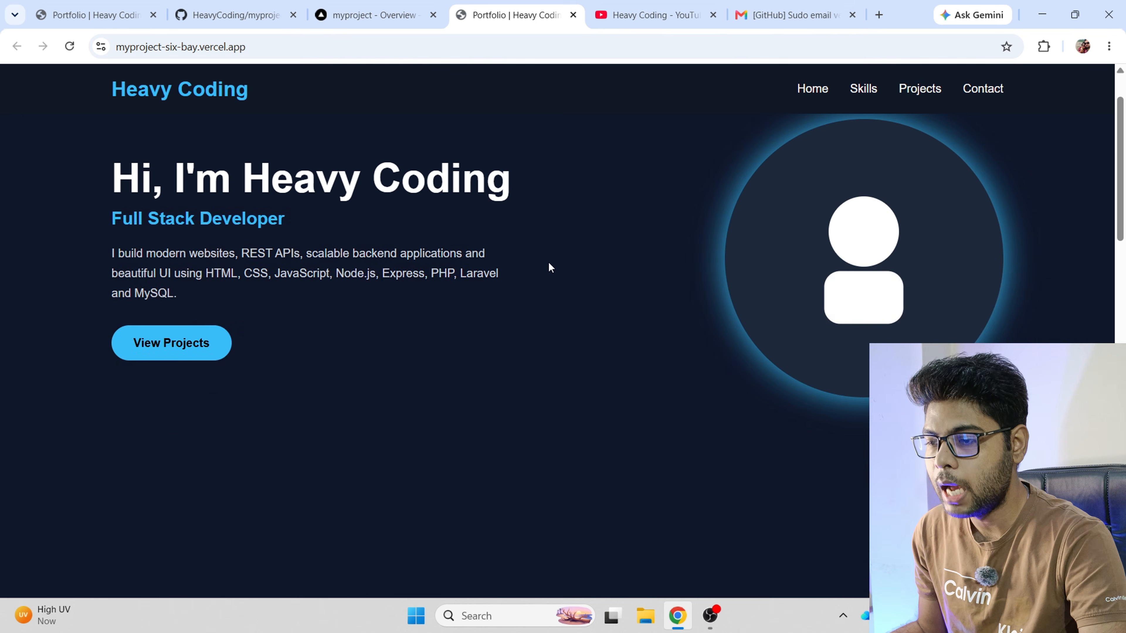
scroll(549, 270, up, 10)
scroll(550, 271, up, 5)
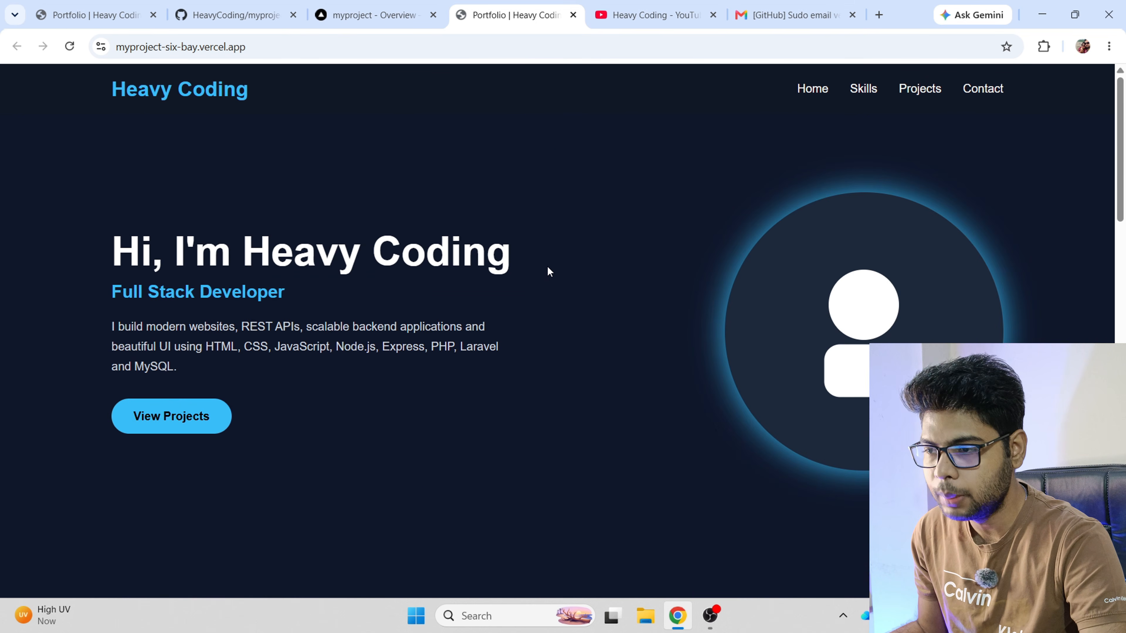
- Copy the live site's address, open it in an incognito window and check the page down to the contact form
click(407, 56)
key(ctrl+c)
key(ctrl+shift+n)
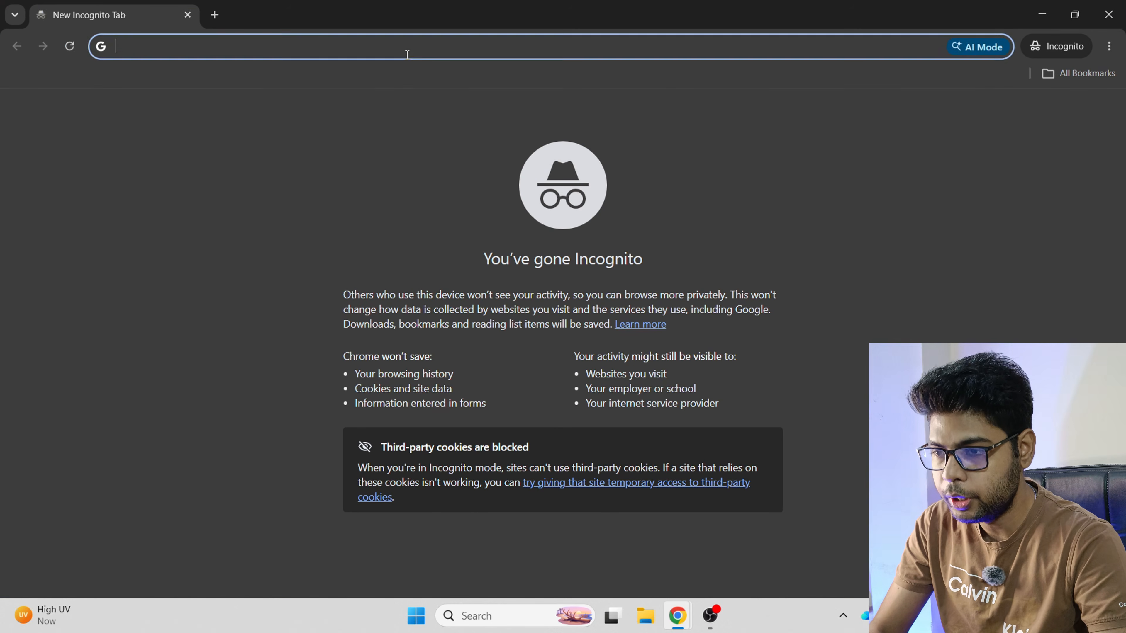
key(ctrl+v)
key(Return)
scroll(511, 326, down, 17)
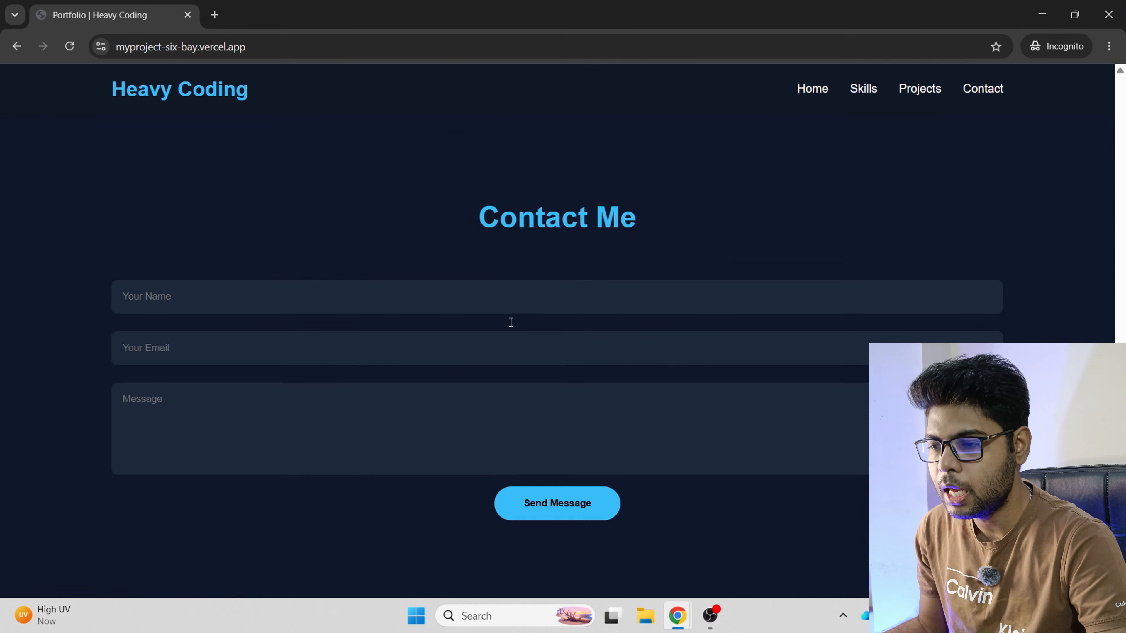
scroll(511, 325, up, 17)
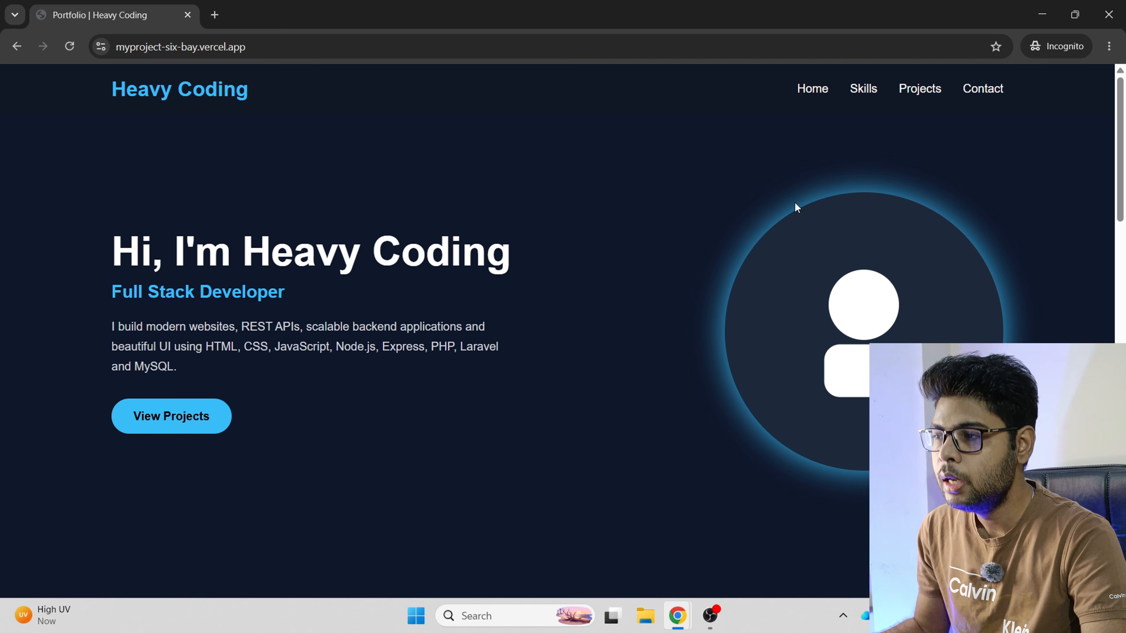
- Minimize the incognito window and review Vercel's myproject overview alongside its connected GitHub repository
click(1042, 14)
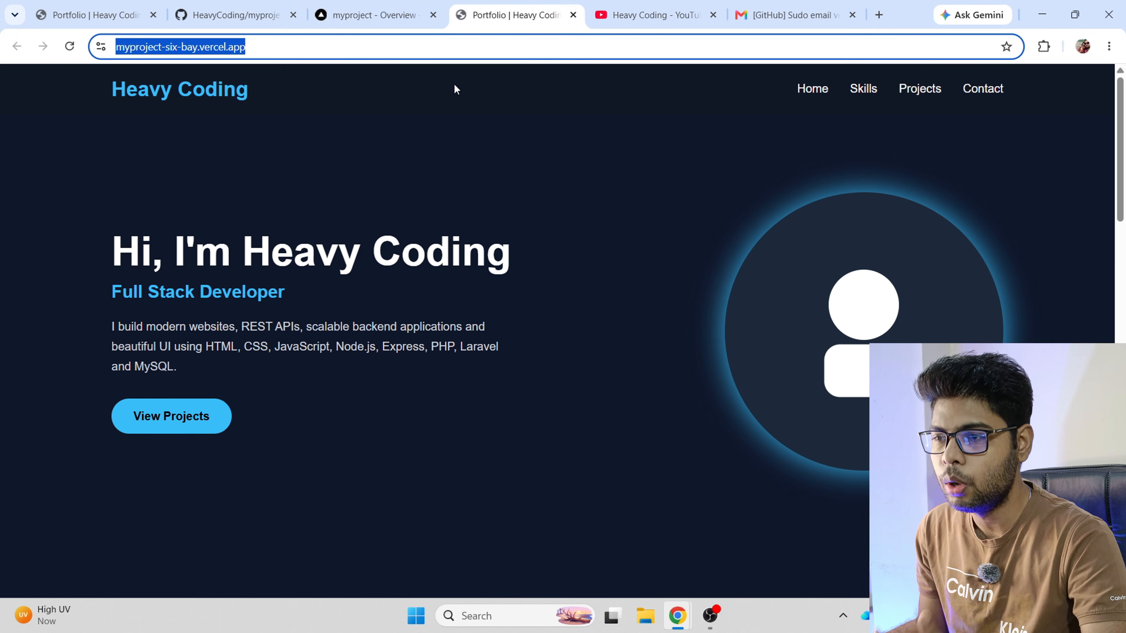
click(374, 14)
scroll(537, 501, down, 3)
scroll(537, 502, down, 3)
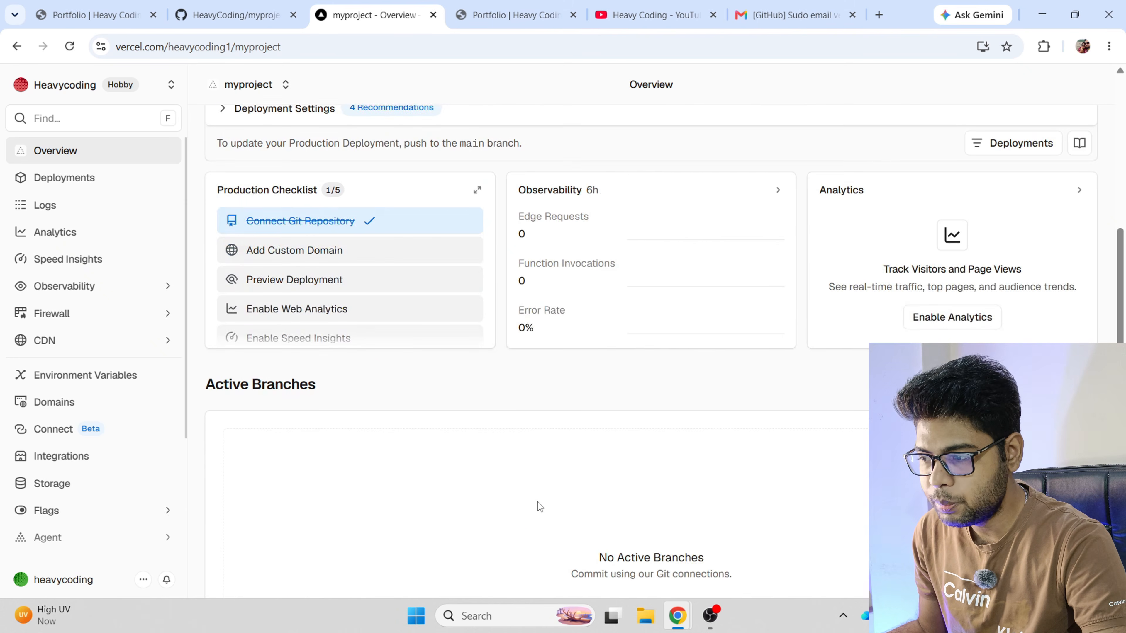
scroll(537, 501, up, 6)
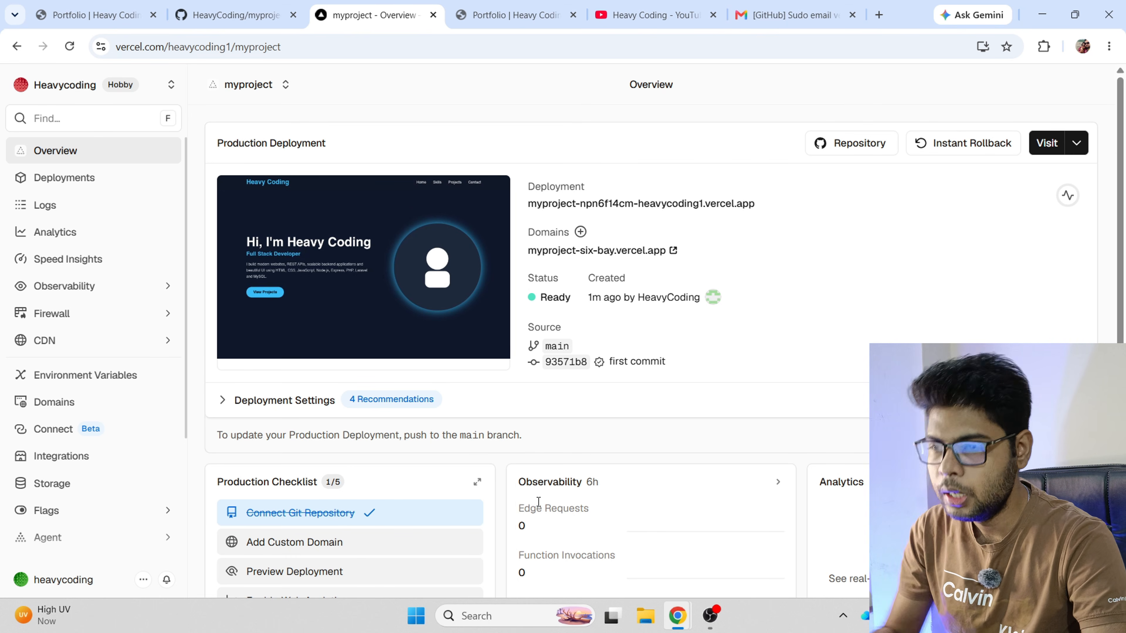
click(294, 7)
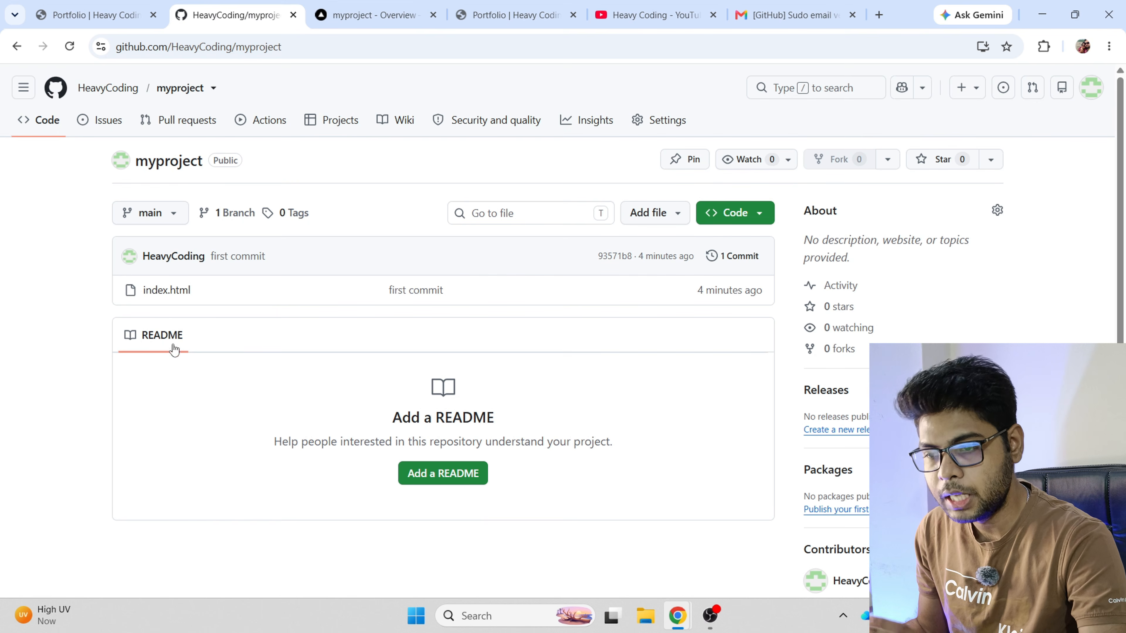
click(399, 8)
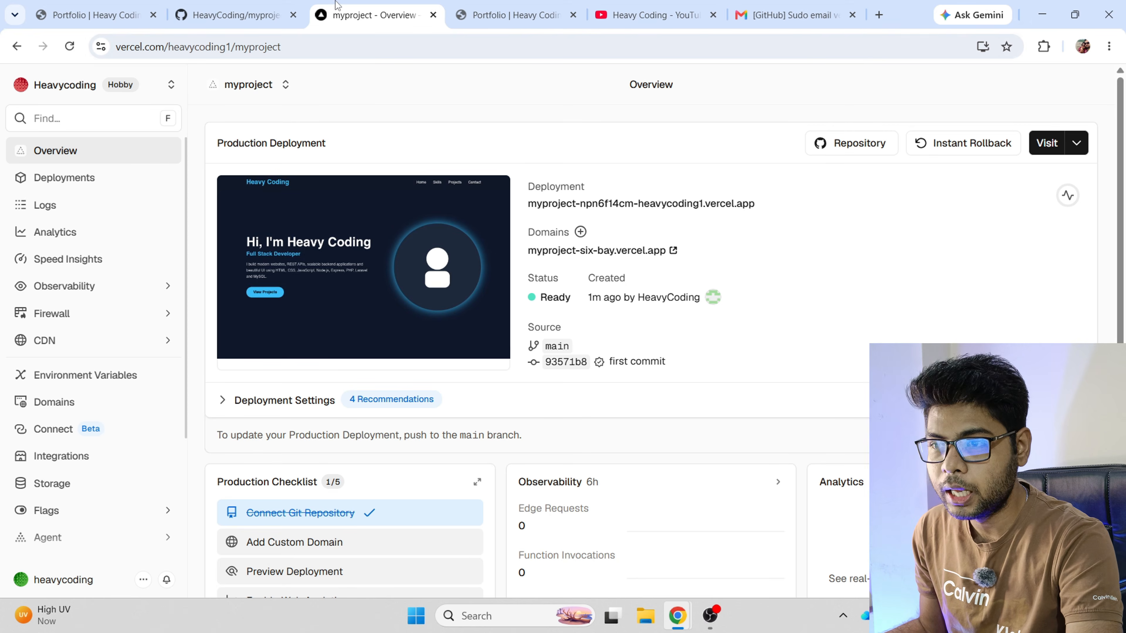
click(230, 15)
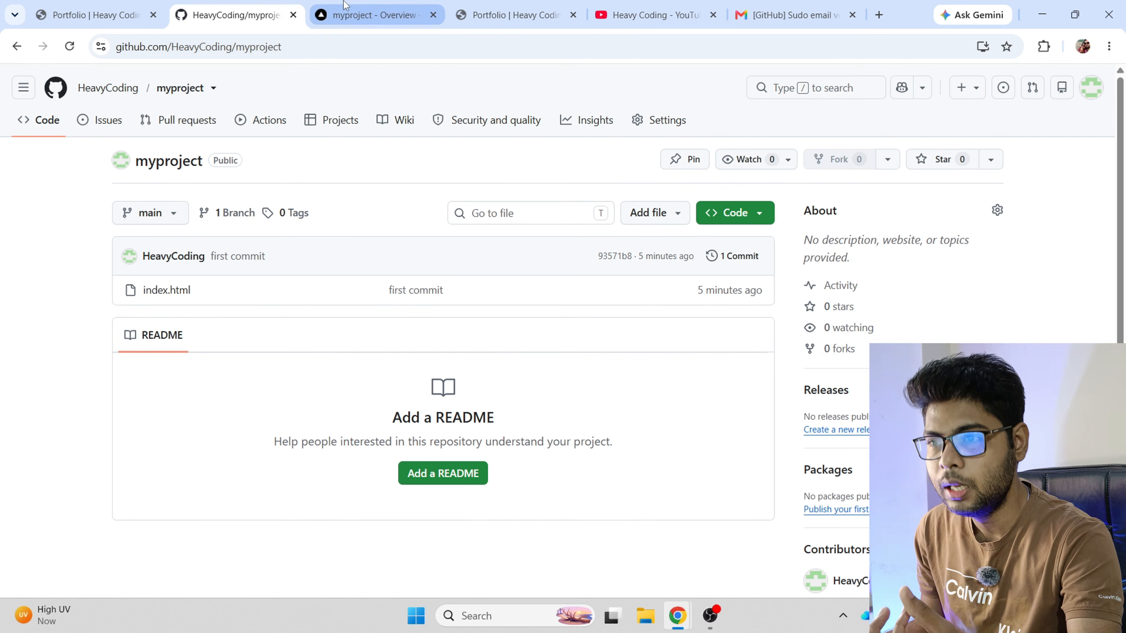
click(373, 14)
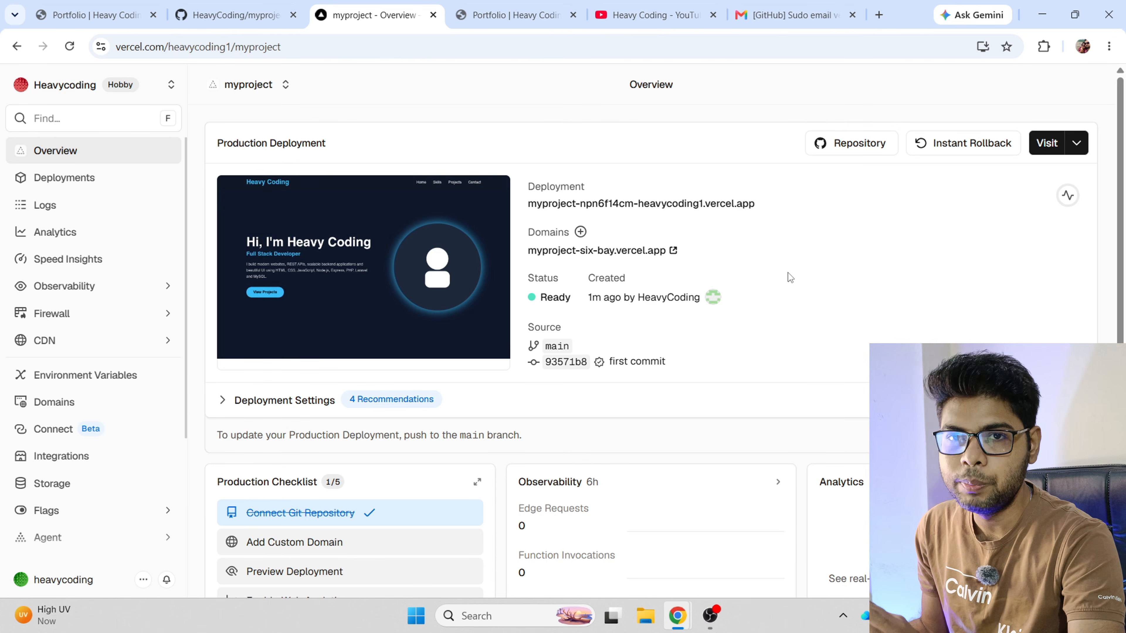